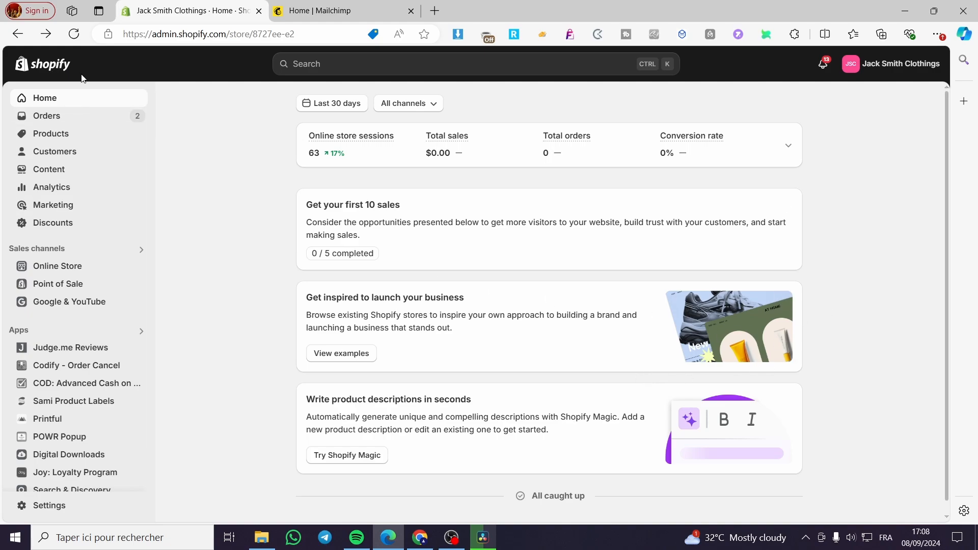
View the Mailchimp home page, dismiss its Marketing Success Season promotion, and return to the Shopify admin
left_click(325, 11)
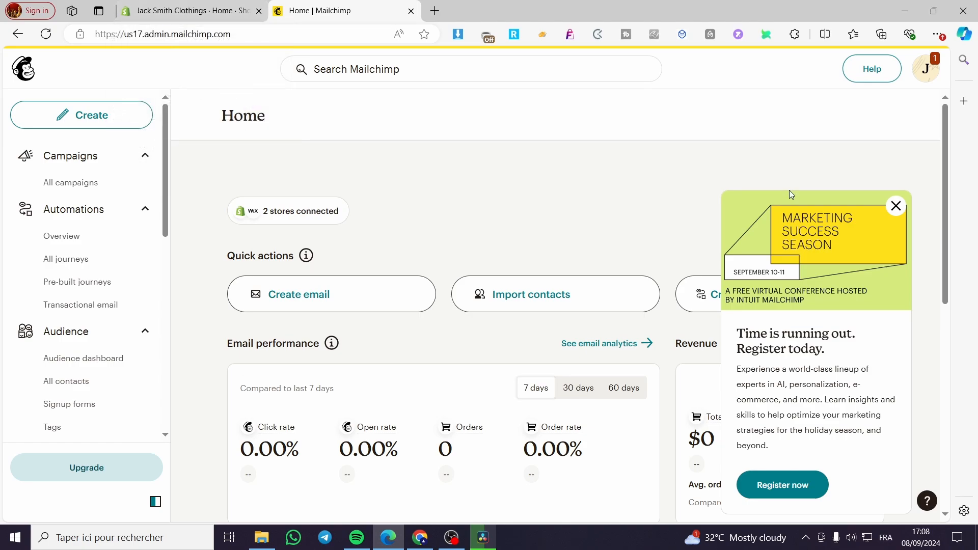
left_click(896, 206)
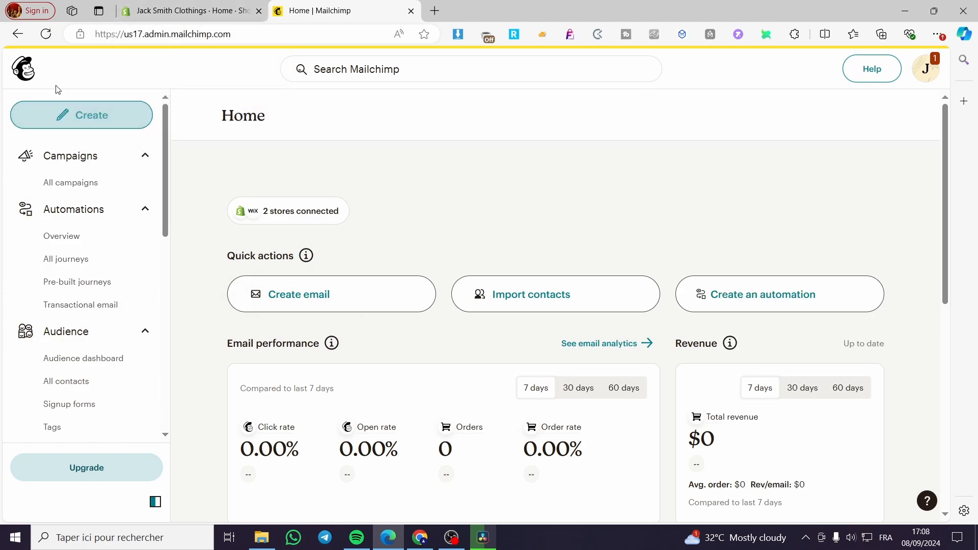
left_click(219, 10)
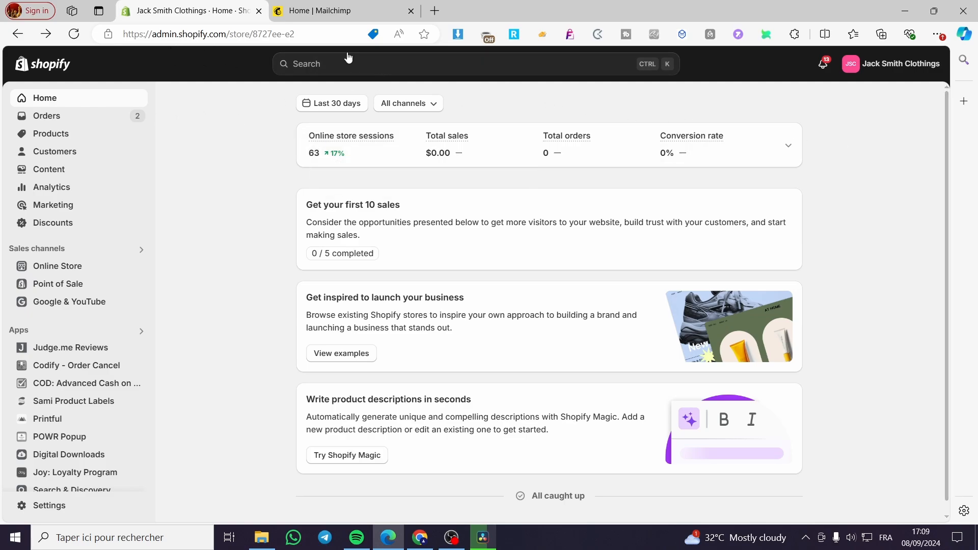
Search Shopify for mailchimp and open the Mailchimp: Email & SMS listing in the Shopify App Store
left_click(336, 67)
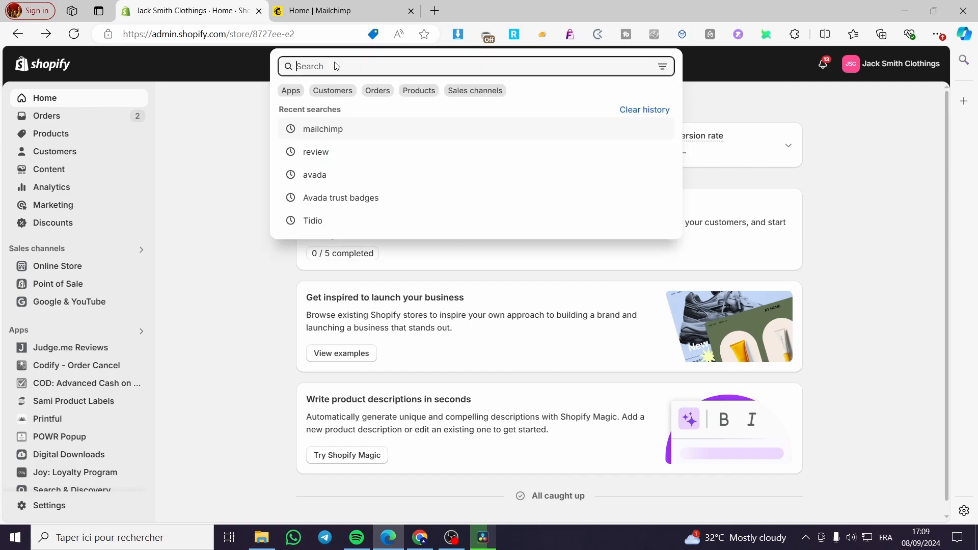
left_click(327, 131)
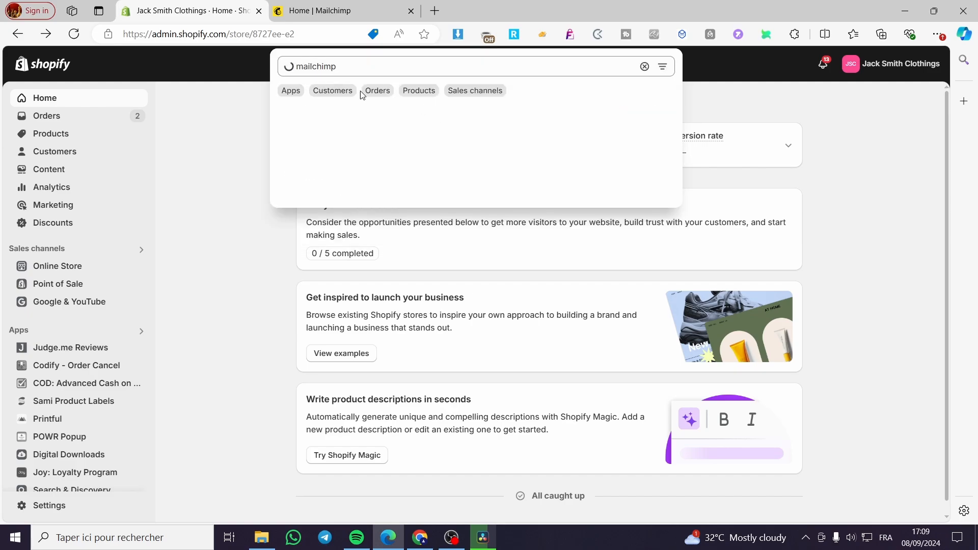
left_click(360, 194)
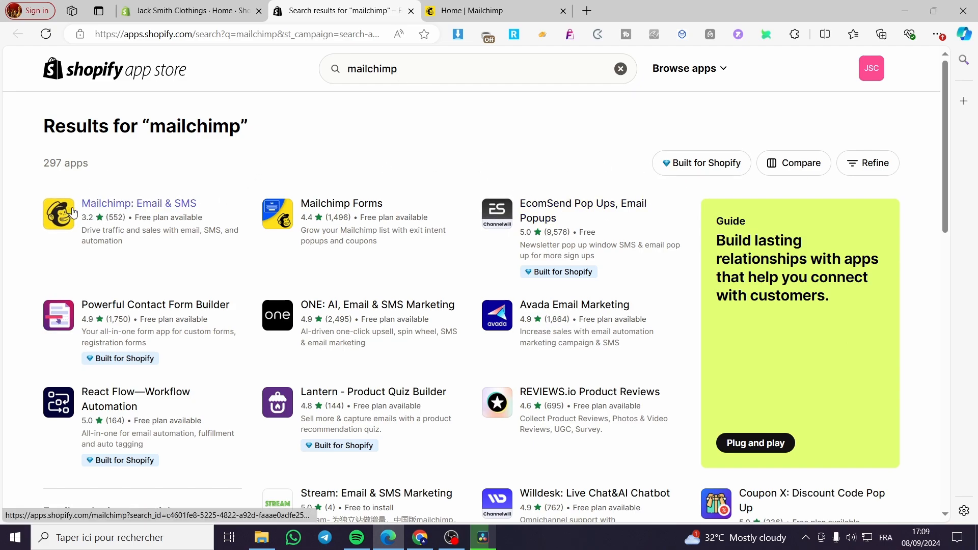
left_click(146, 206)
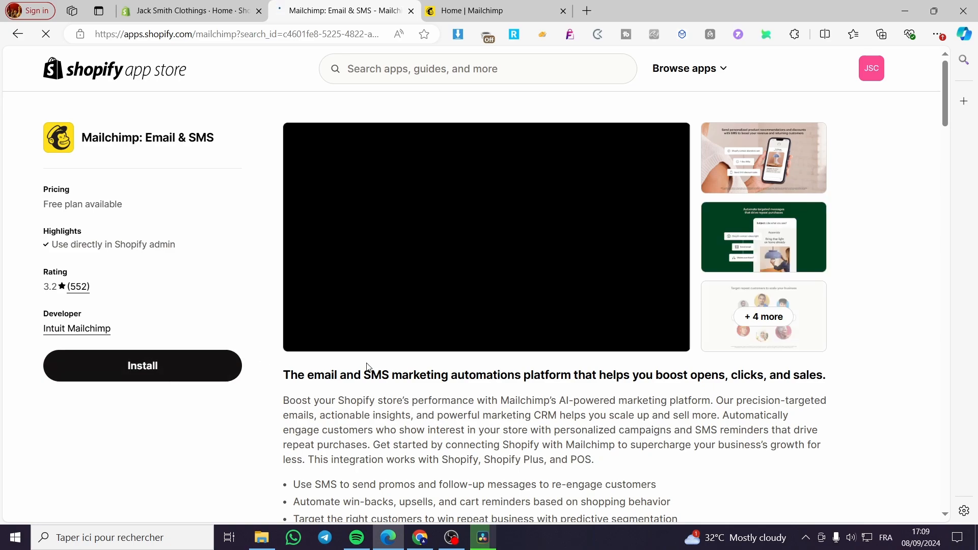
Install the Mailchimp: Email & SMS app in the store and pin it to the admin navigation
left_click(138, 367)
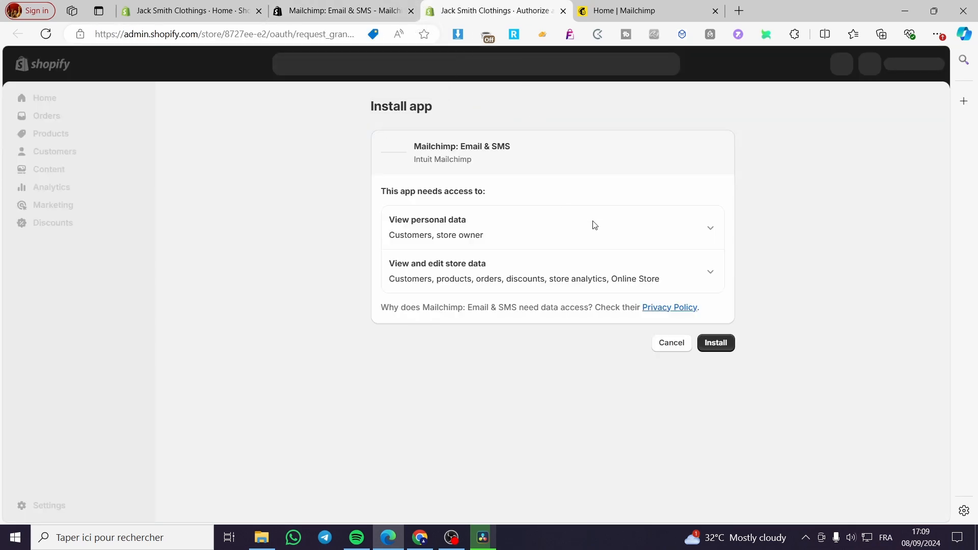
left_click(715, 345)
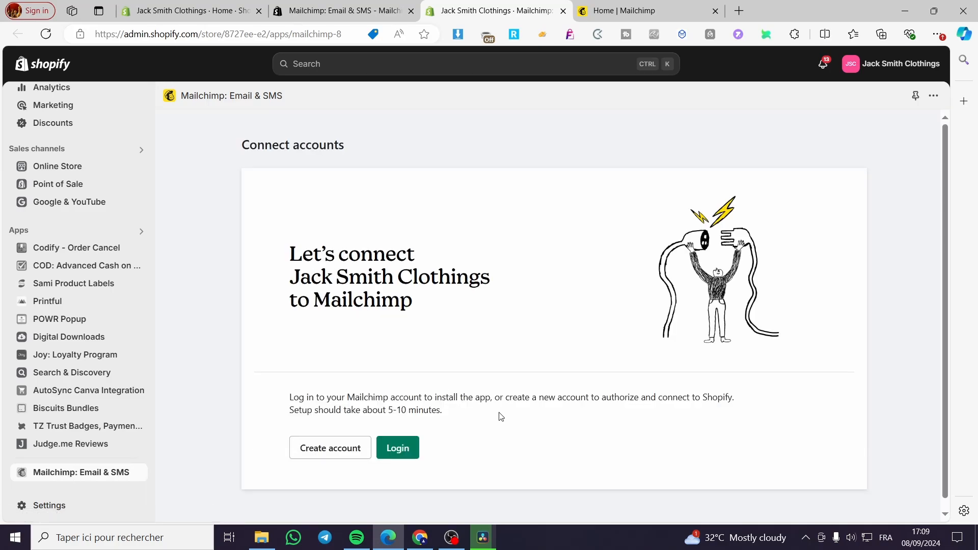
left_click(916, 99)
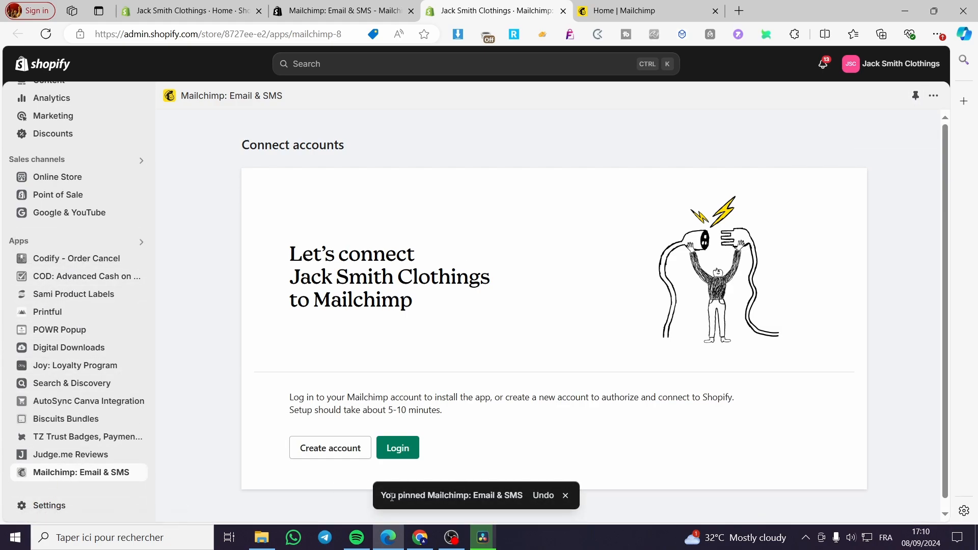
Connect the existing Mailchimp account by authorizing Mailchimp for Shopify, and start syncing with the default settings
left_click(402, 450)
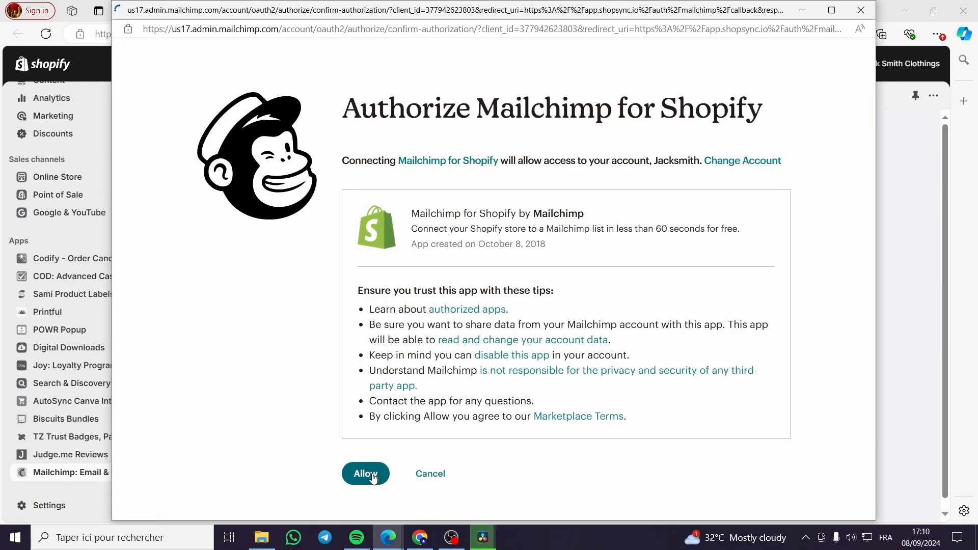
left_click(342, 473)
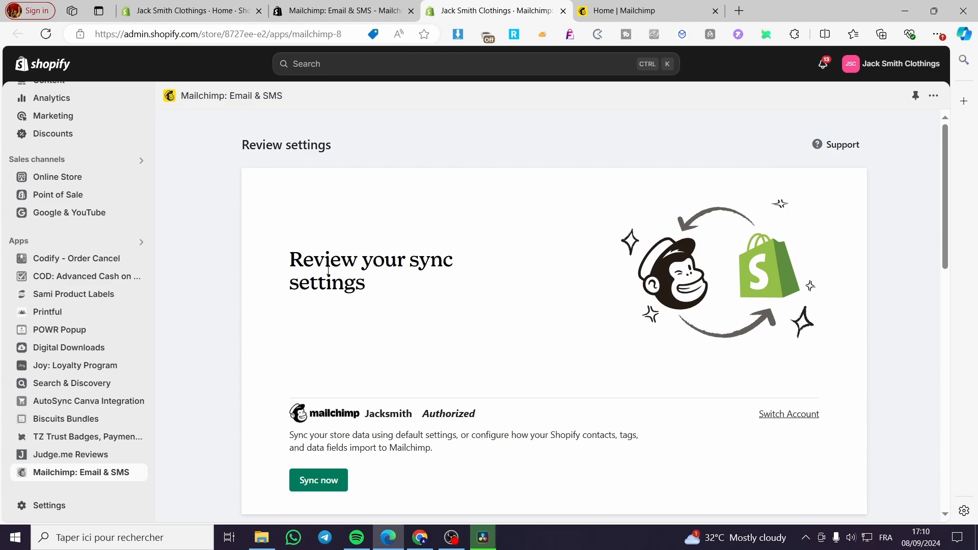
left_click(320, 483)
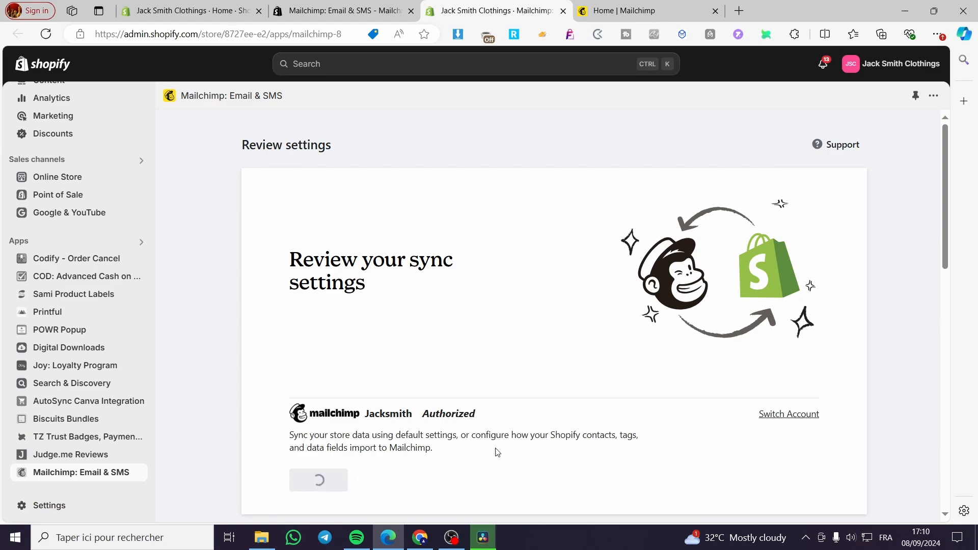
scroll(556, 413, "down", 3)
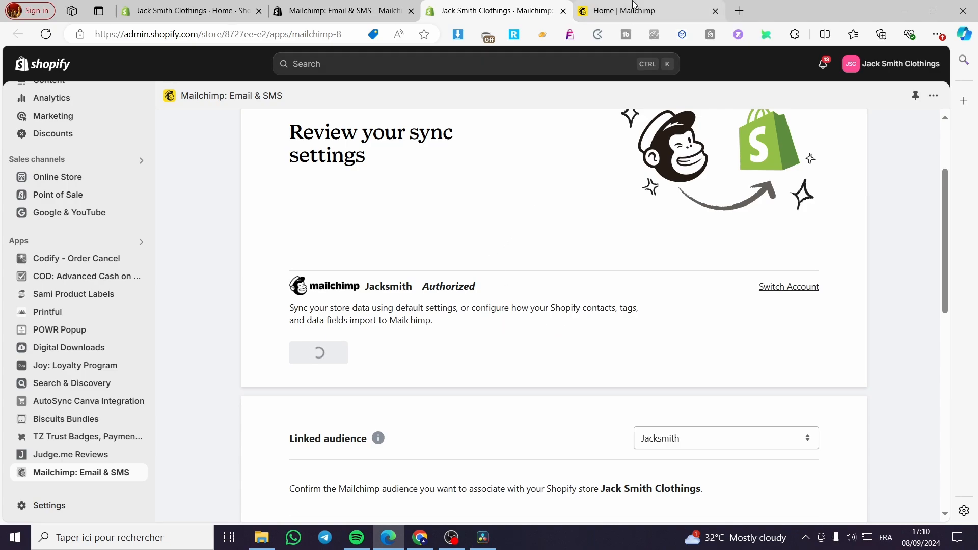
mouse_move(634, 4)
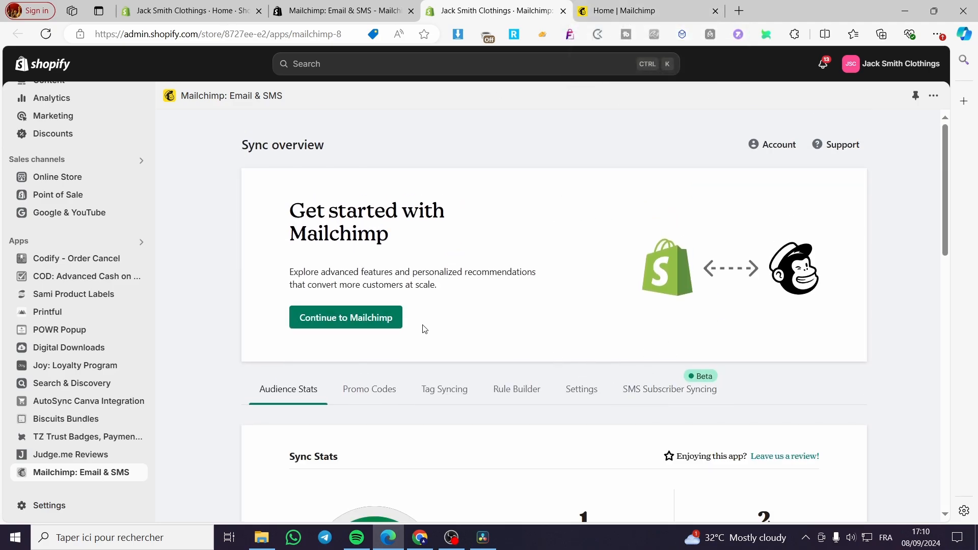
Review the connection status and sync stats on the app's Sync overview page
scroll(360, 256, "down", 3)
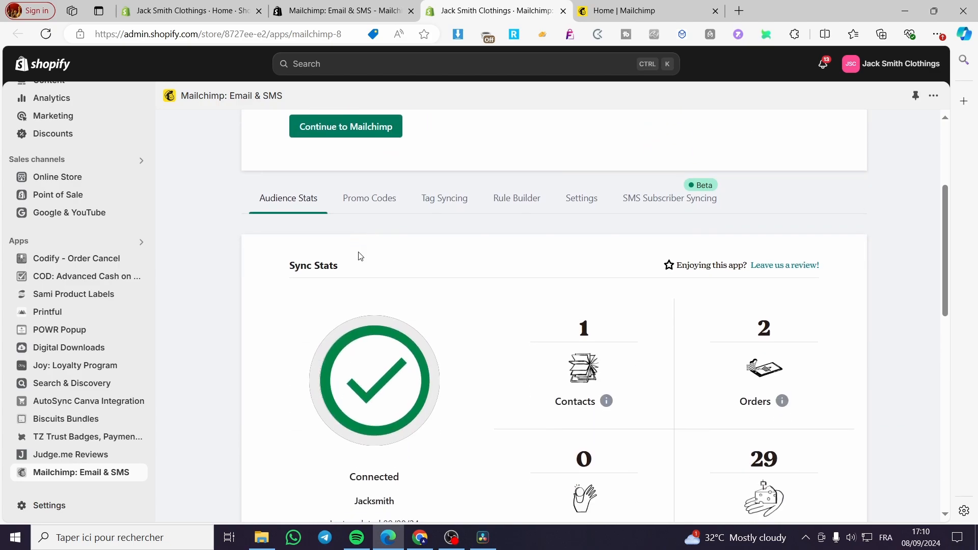
scroll(359, 335, "down", 2)
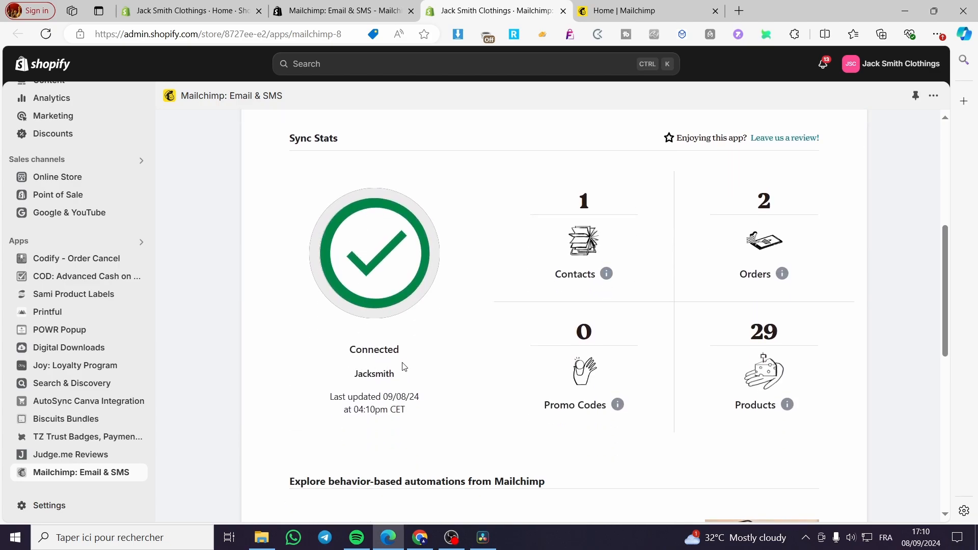
scroll(376, 364, "up", 5)
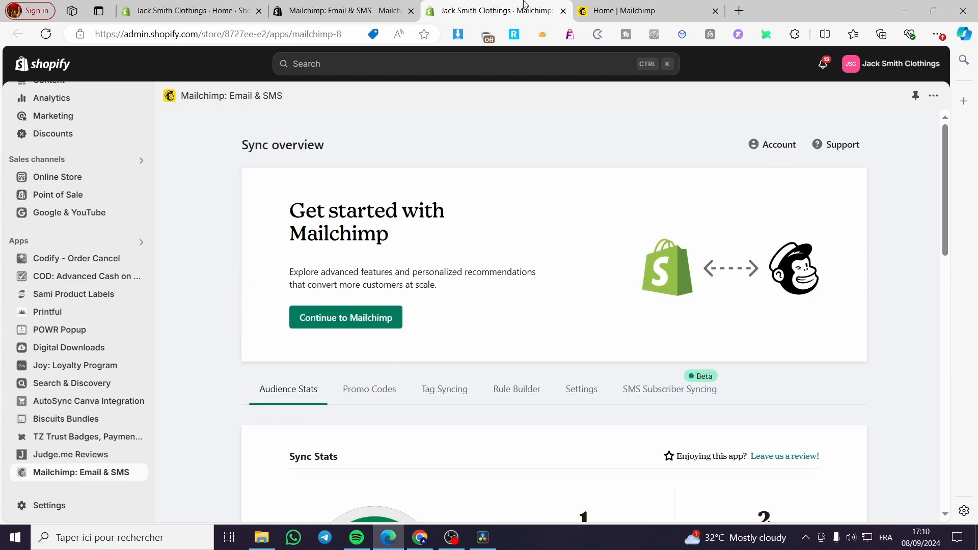
Switch to Mailchimp, reload it, and open the Shopify entry among the connected apps in Integrations
left_click(601, 9)
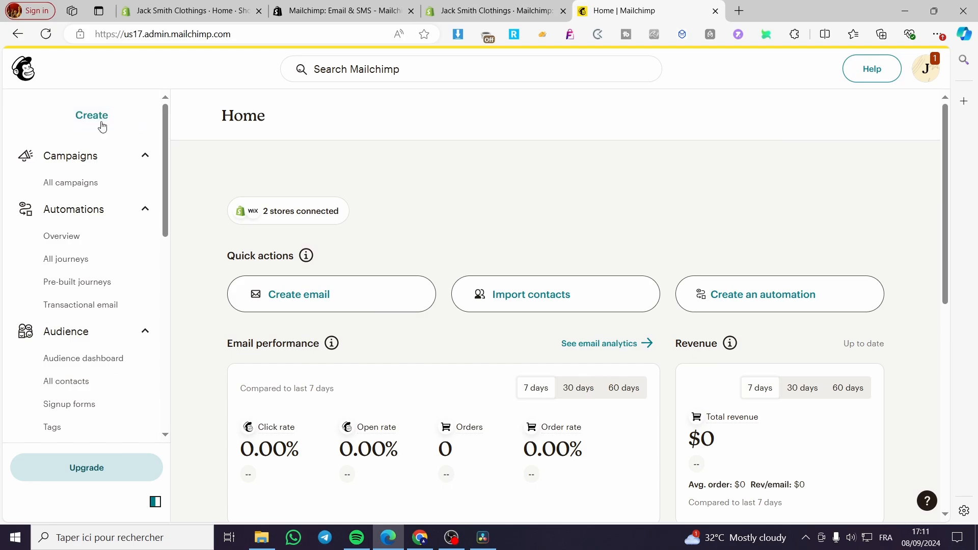
scroll(87, 281, "down", 2)
scroll(87, 280, "down", 3)
scroll(91, 268, "up", 10)
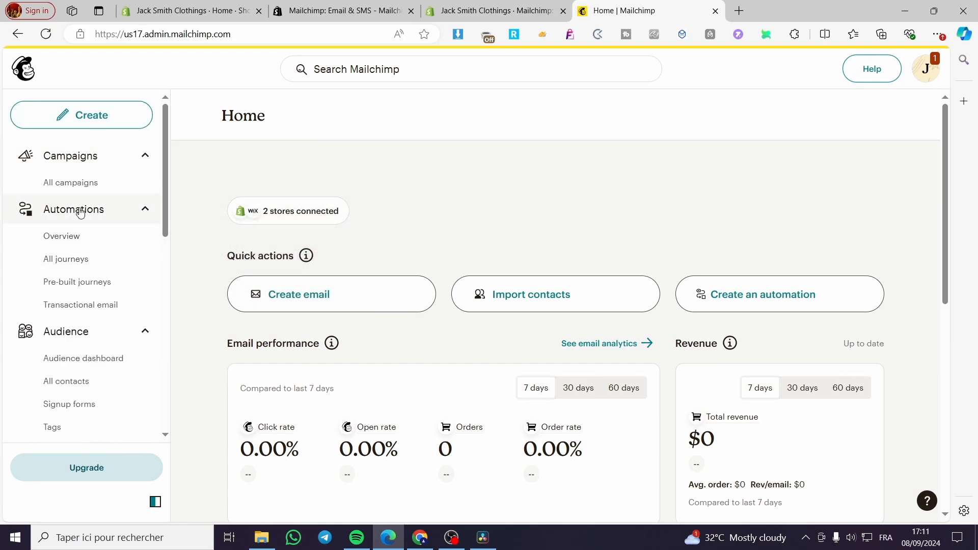
left_click(46, 34)
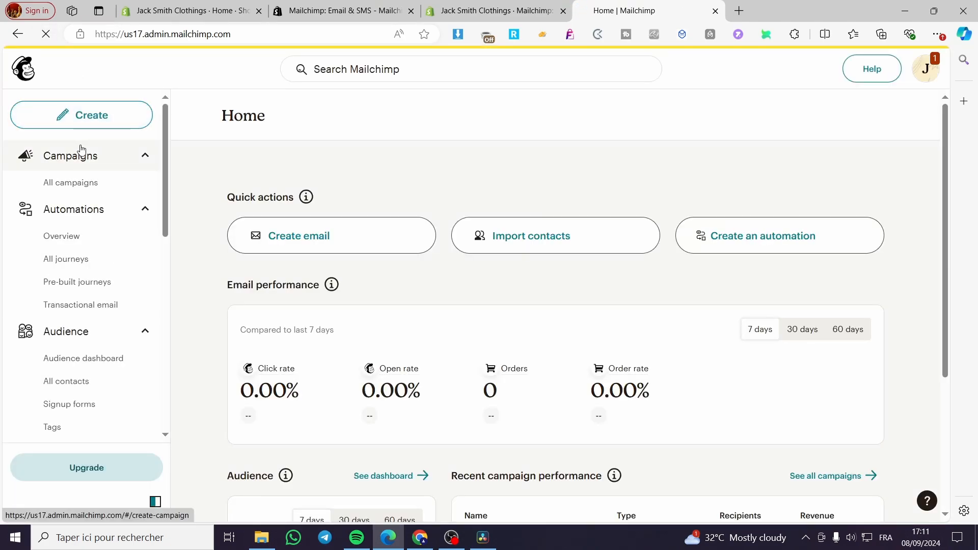
scroll(82, 158, "down", 12)
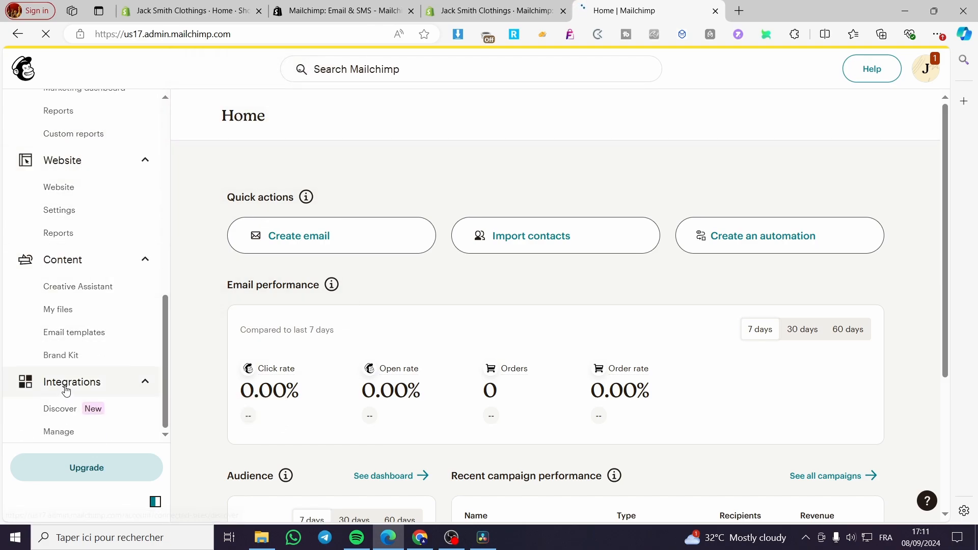
left_click(61, 435)
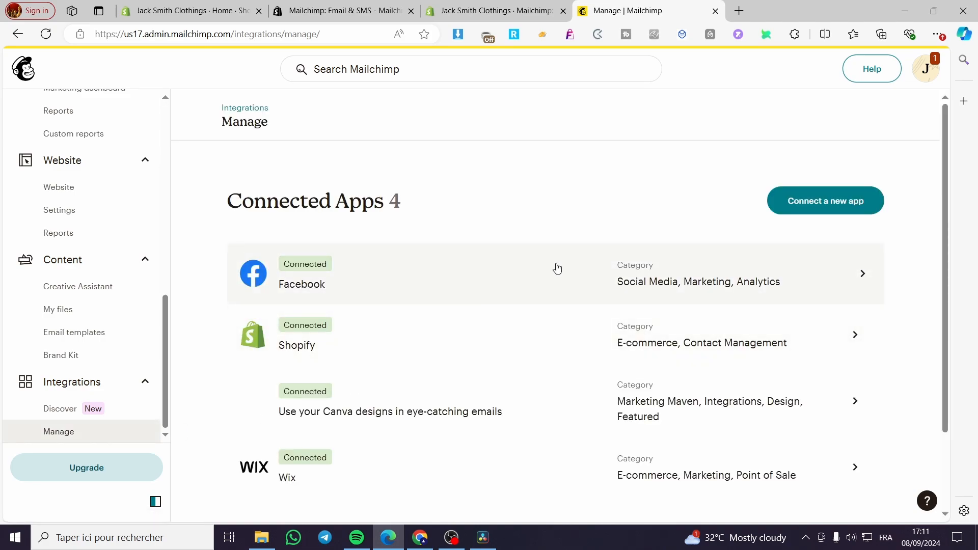
scroll(553, 282, "down", 2)
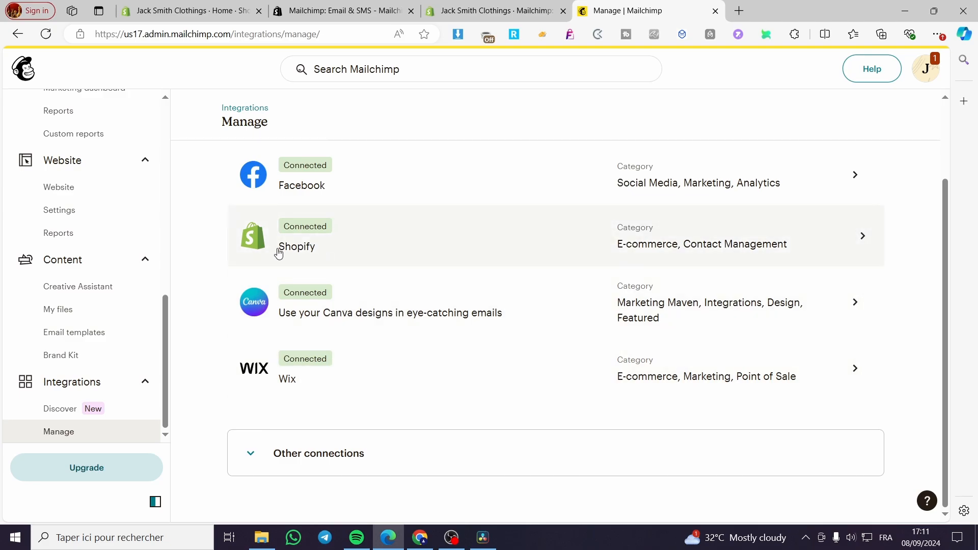
left_click(849, 244)
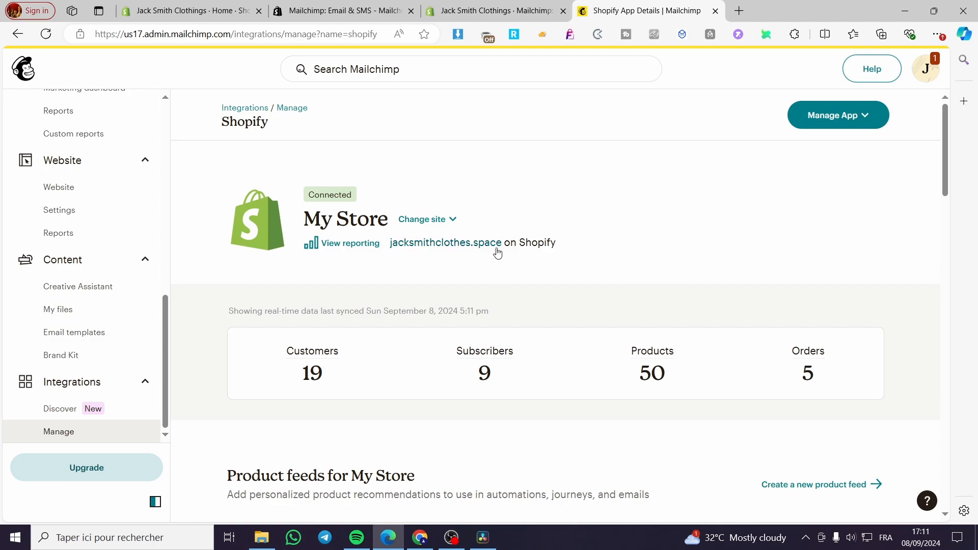
Examine the Shopify integration details and the available options for managing the app
scroll(581, 258, "down", 4)
scroll(579, 256, "up", 4)
left_click(866, 120)
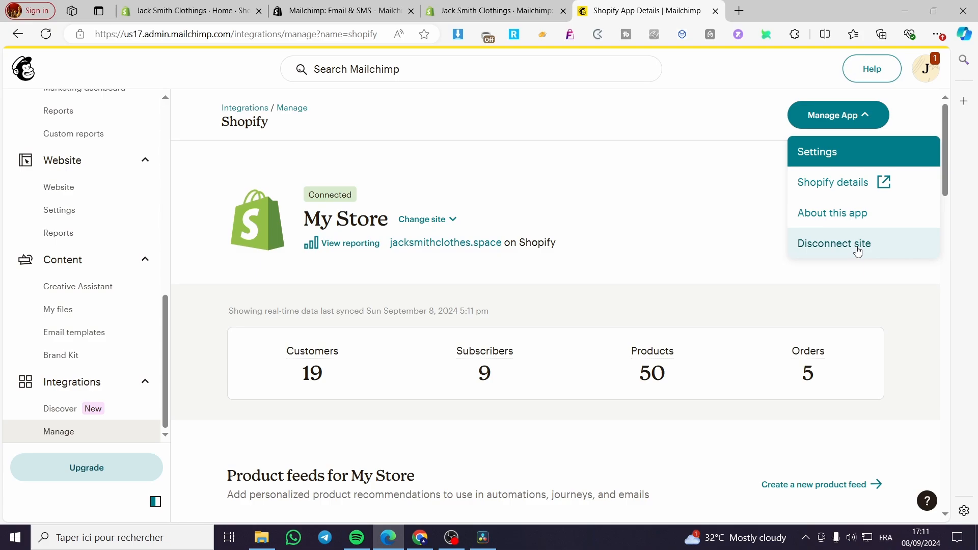
Continue to Mailchimp from the Shopify app's Sync overview and look through the My Store integration page and its automated workflows
left_click(488, 11)
left_click(354, 317)
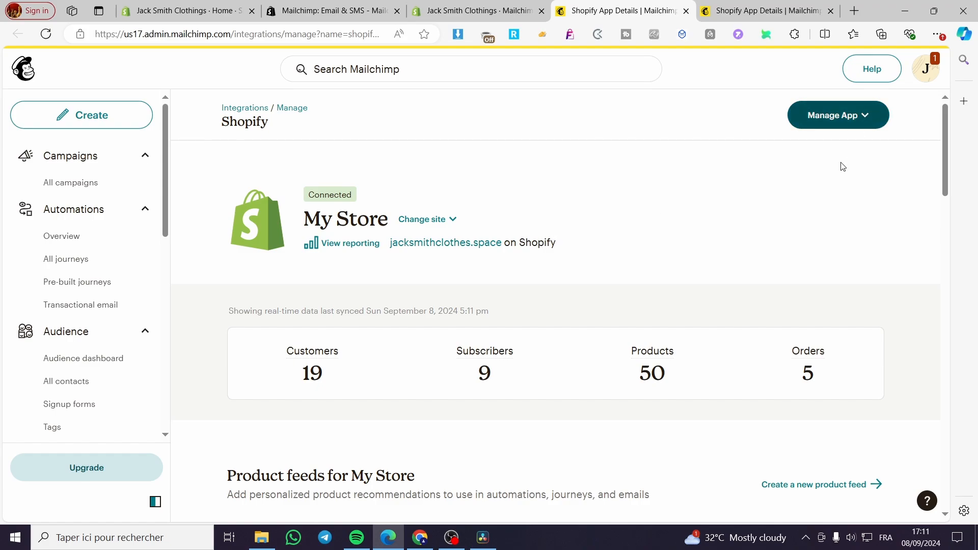
scroll(801, 345, "down", 4)
scroll(807, 355, "down", 4)
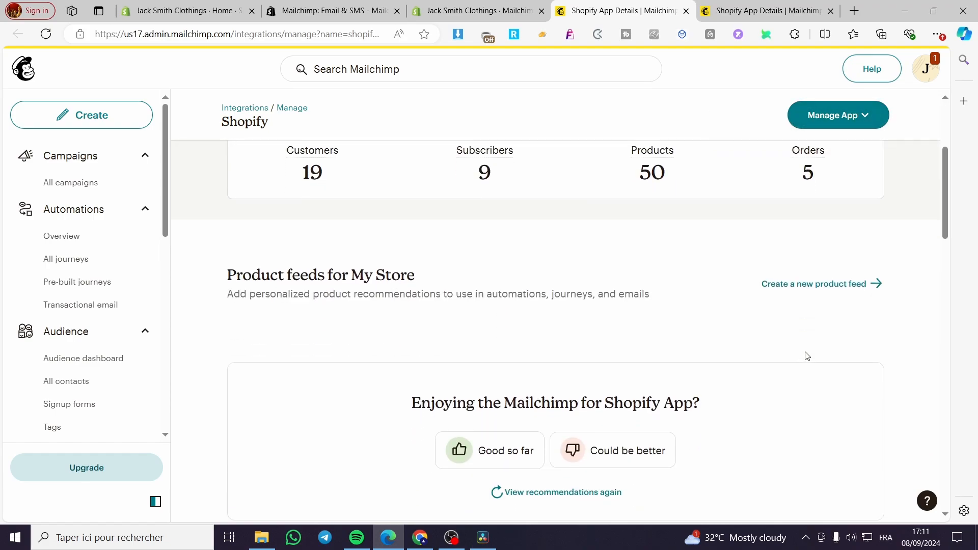
scroll(760, 337, "down", 4)
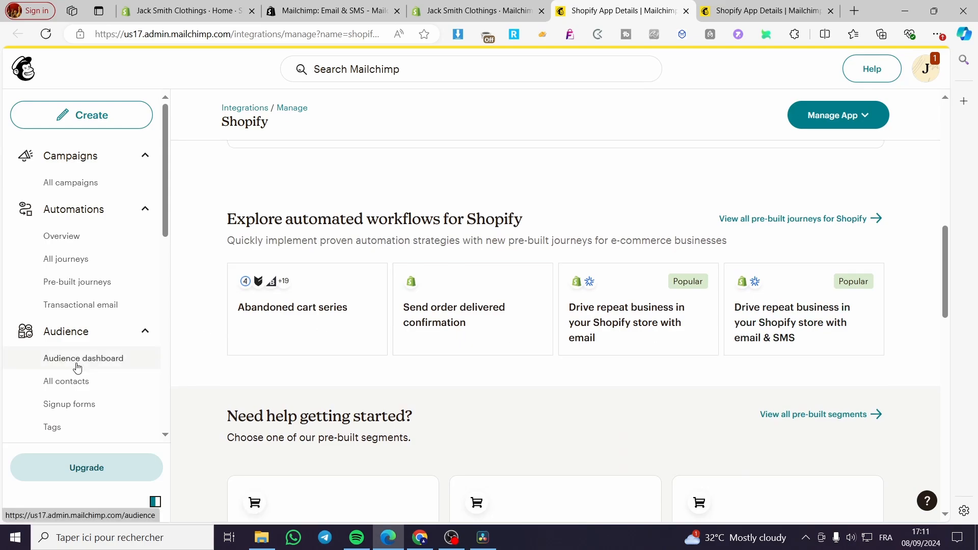
scroll(63, 423, "down", 8)
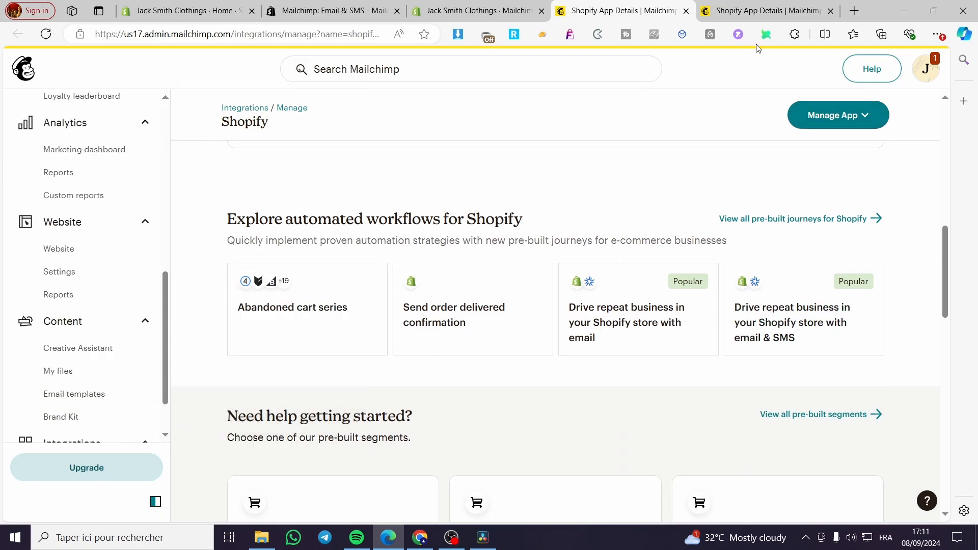
Close the duplicate integration page and try to disconnect the Shopify site, keeping customer, product, and order data on Mailchimp
left_click(769, 10)
left_click(830, 11)
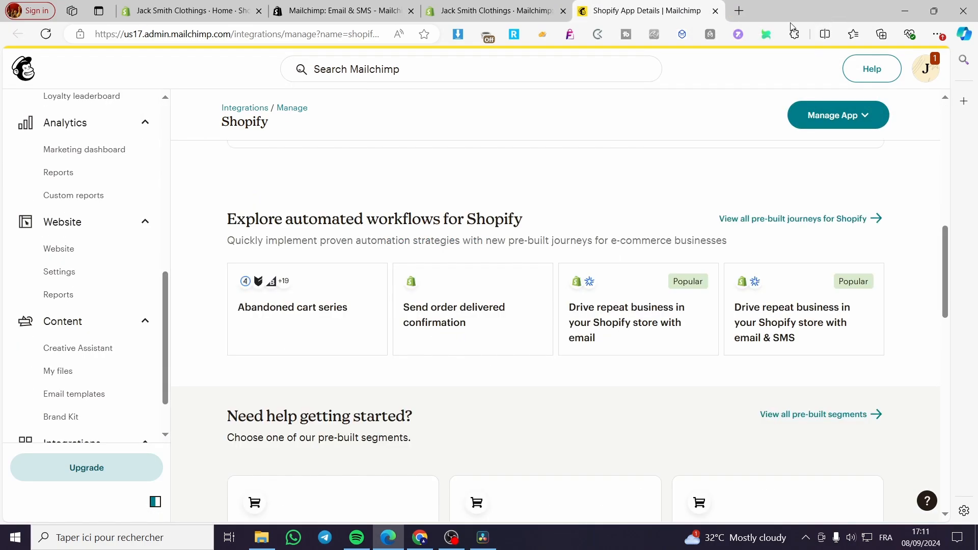
left_click(856, 115)
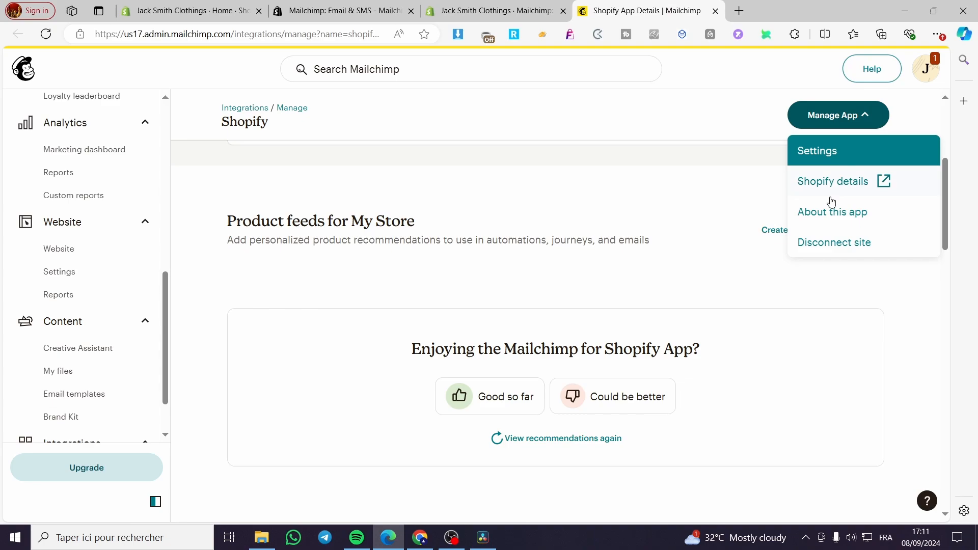
left_click(850, 253)
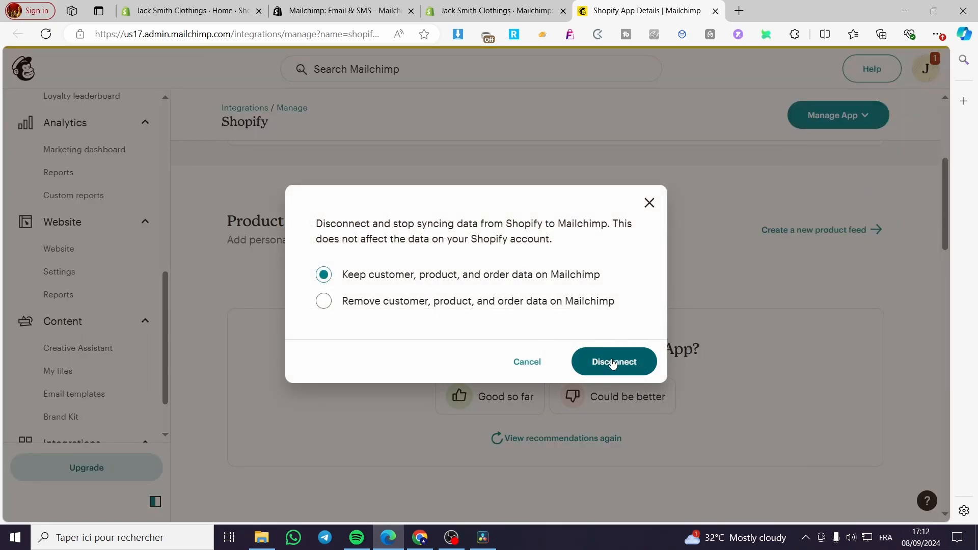
left_click(611, 360)
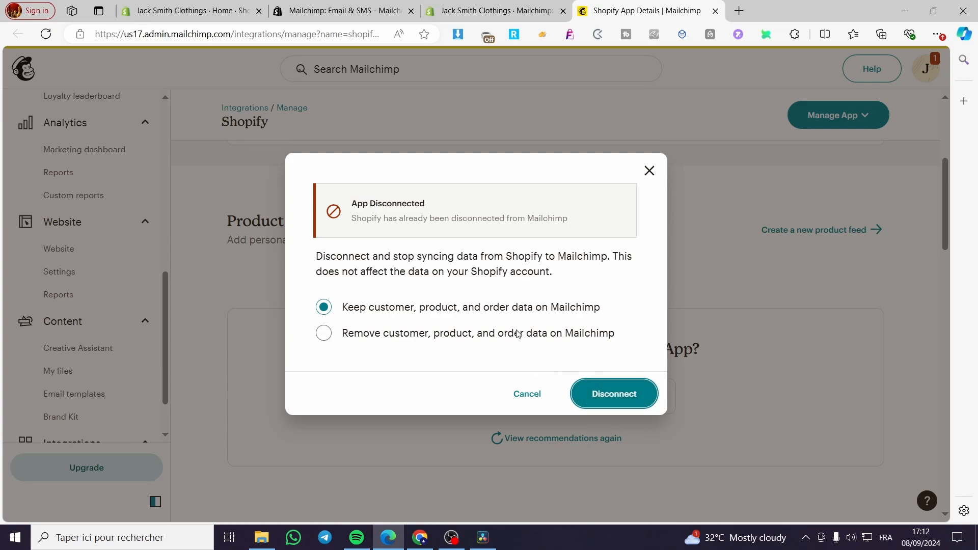
left_click(650, 172)
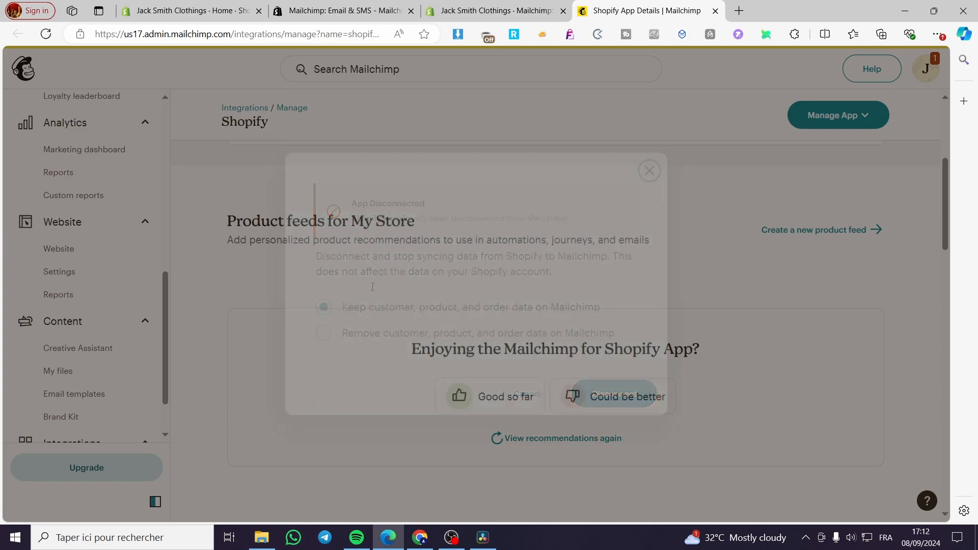
Reload the Shopify integration details page and change the displayed site from My Store to Jack Smith Clothings
left_click(34, 63)
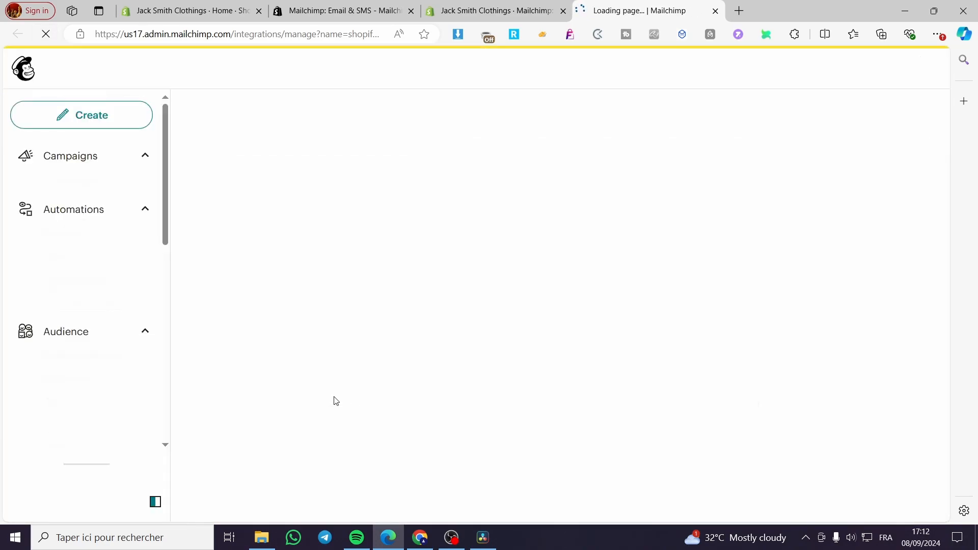
scroll(70, 435, "down", 1)
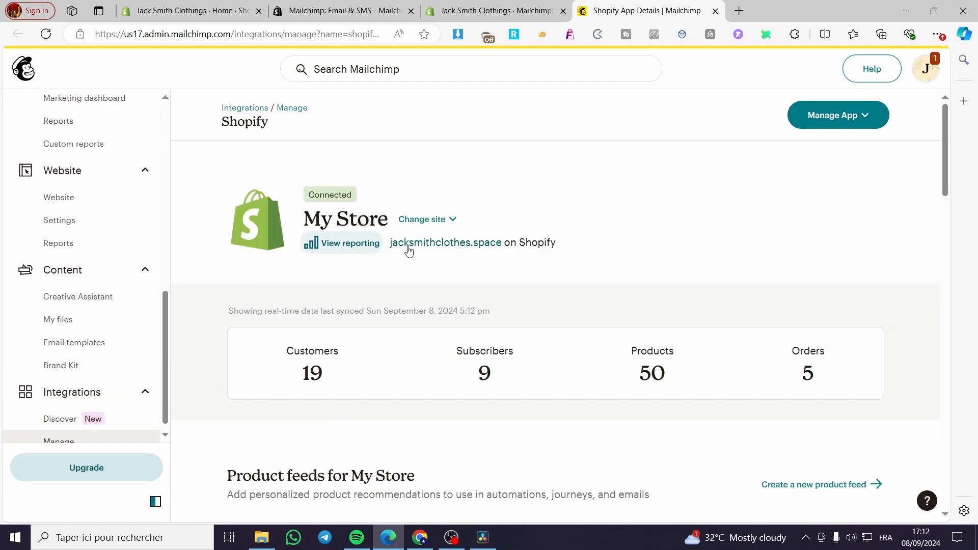
left_click(451, 225)
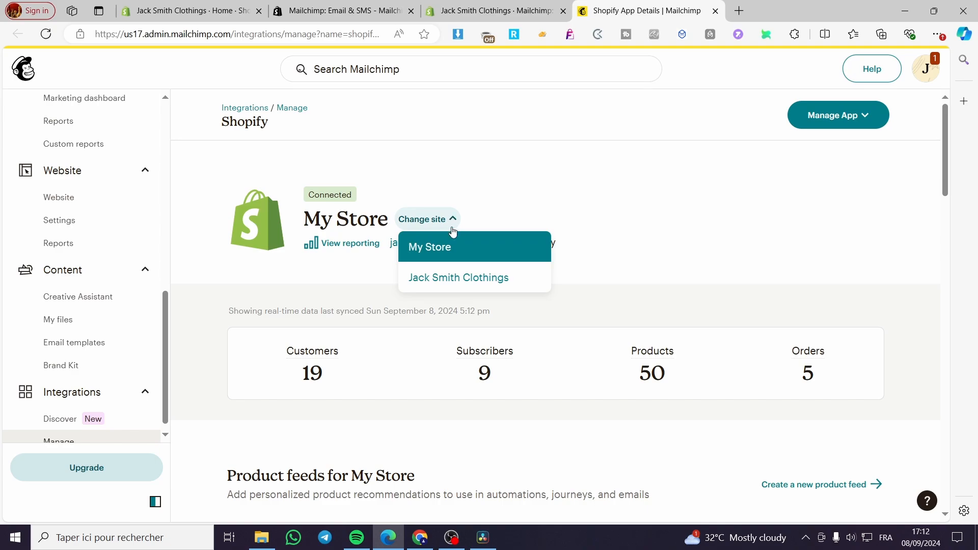
left_click(451, 278)
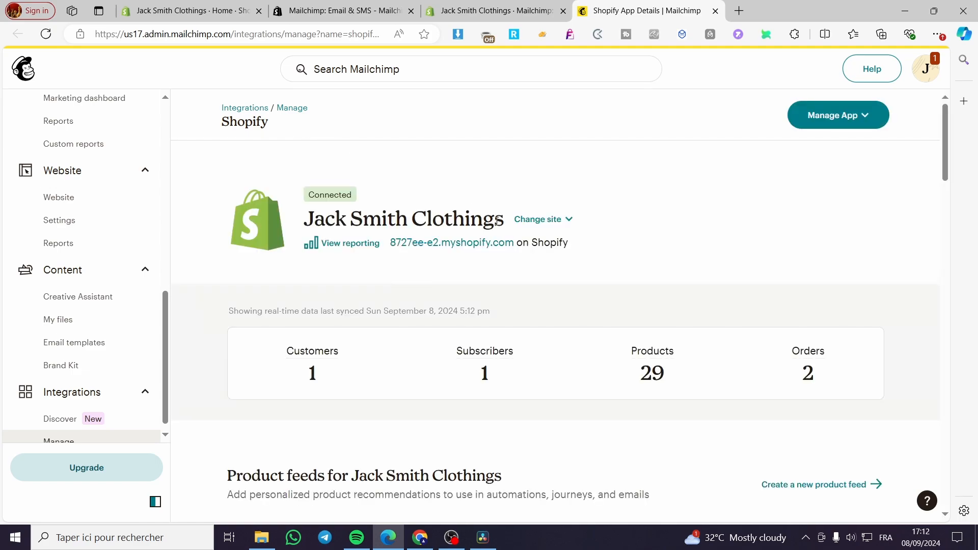
Switch to the Shopify admin, open the live online store for a look, and return to the Mailchimp integration page
left_click(499, 4)
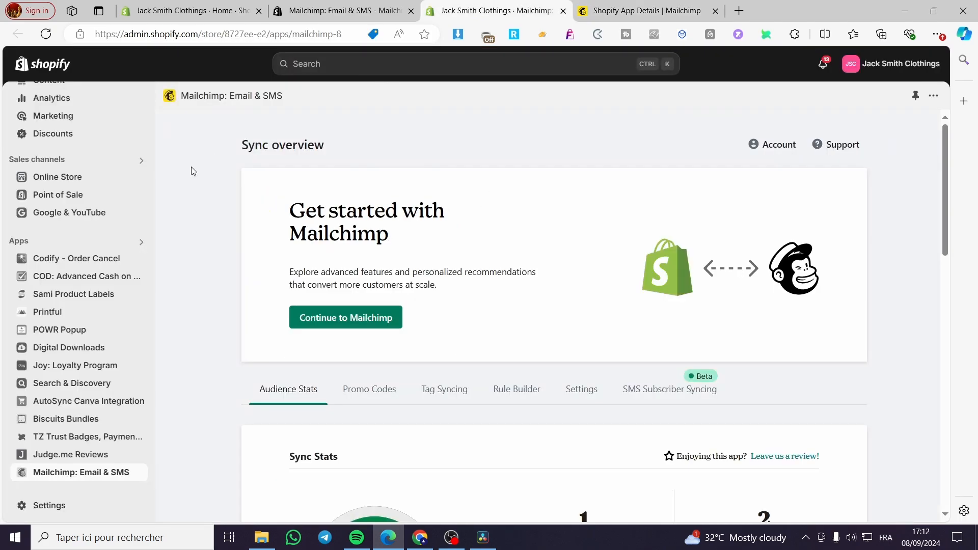
left_click(138, 267)
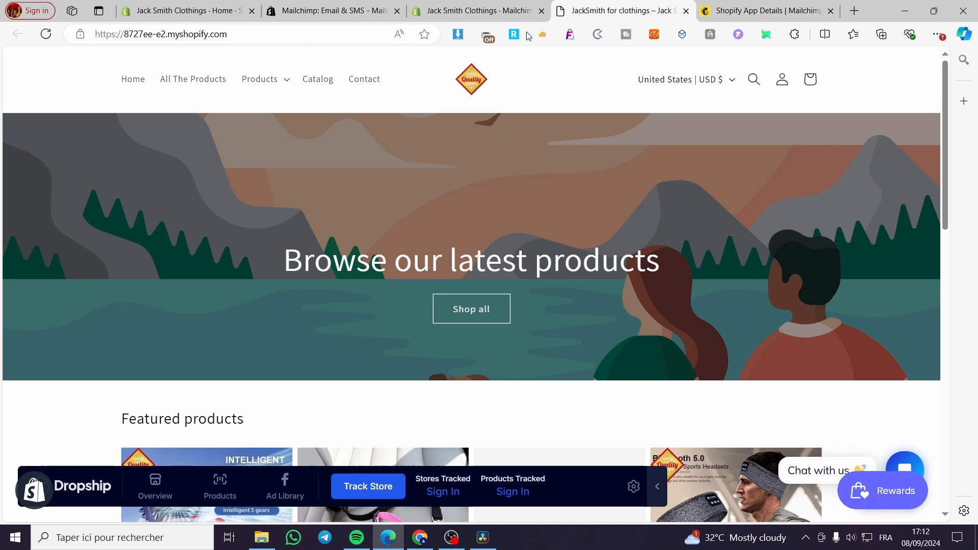
left_click(777, 8)
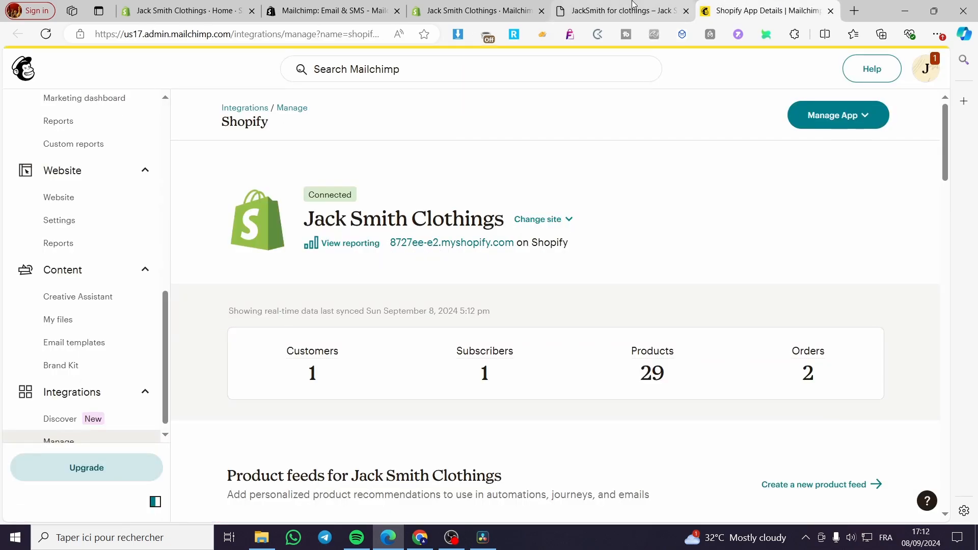
Examine the synced customers, subscribers, products, and orders for Jack Smith Clothings, along with the recommended next actions
scroll(567, 218, "down", 3)
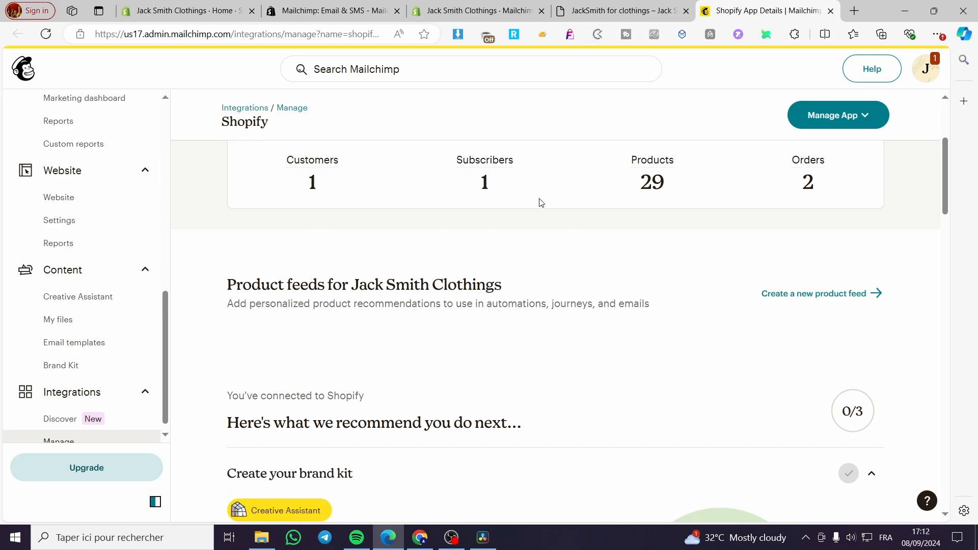
double_click(655, 185)
left_click(812, 189)
double_click(812, 189)
double_click(484, 189)
double_click(309, 189)
left_click(307, 191)
scroll(372, 240, "down", 8)
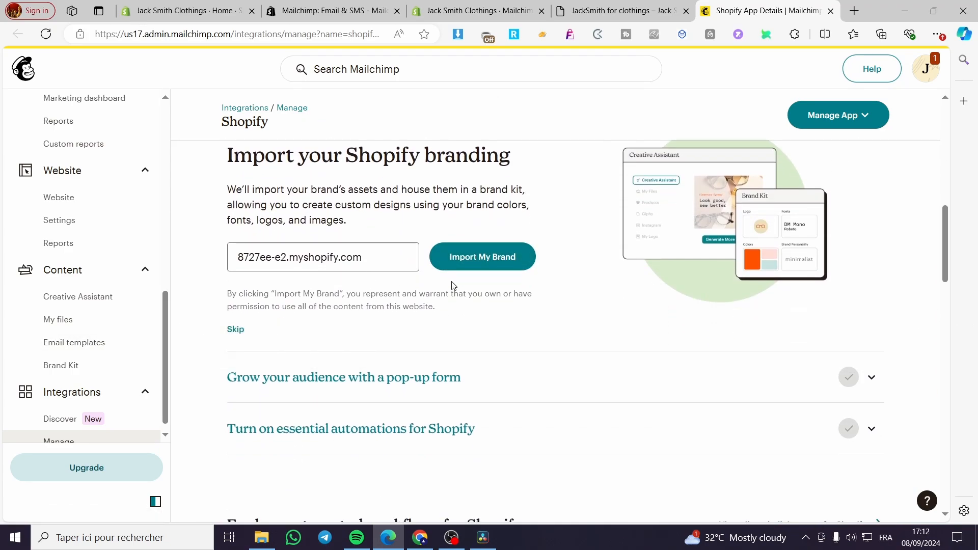
scroll(531, 279, "up", 8)
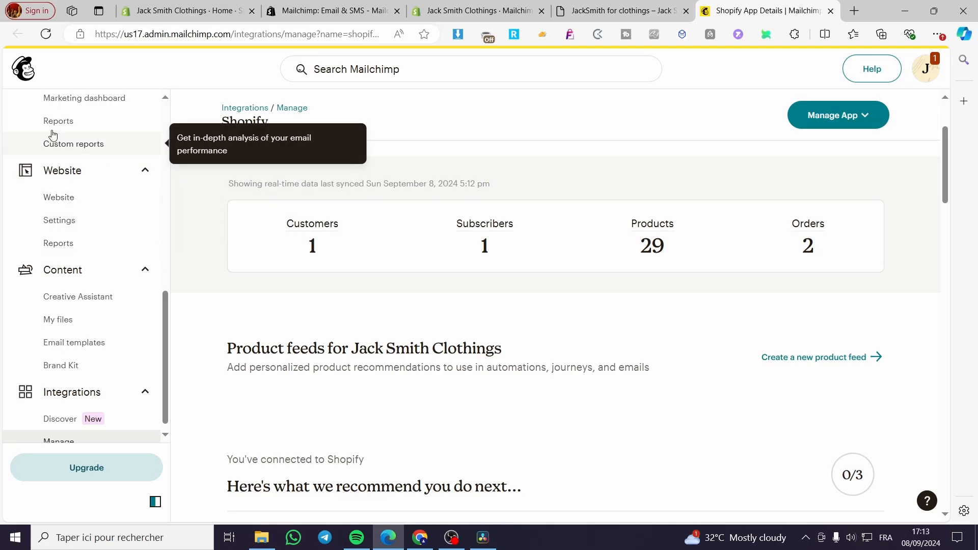
scroll(41, 159, "up", 10)
scroll(278, 306, "up", 3)
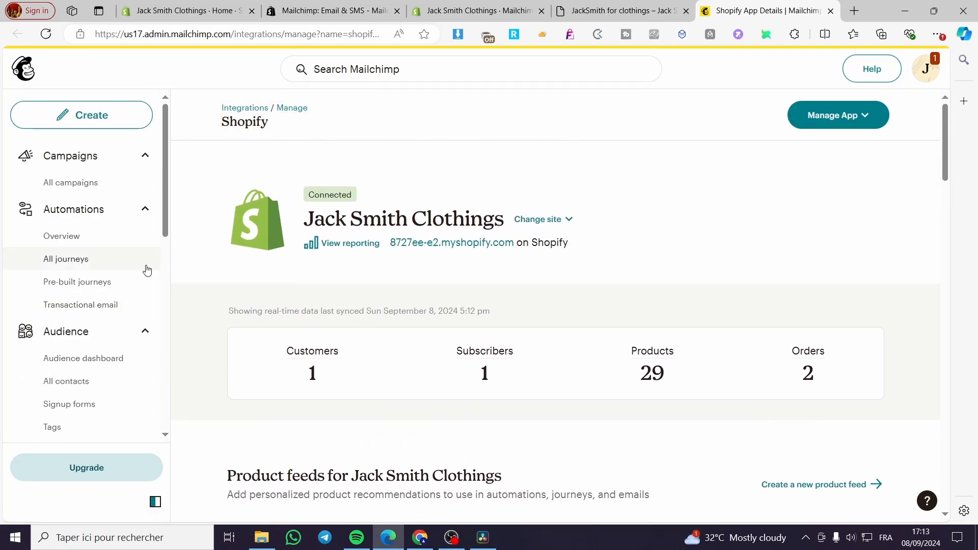
Go to the Mailchimp home page and start creating an automation journey from the creation options
left_click(36, 81)
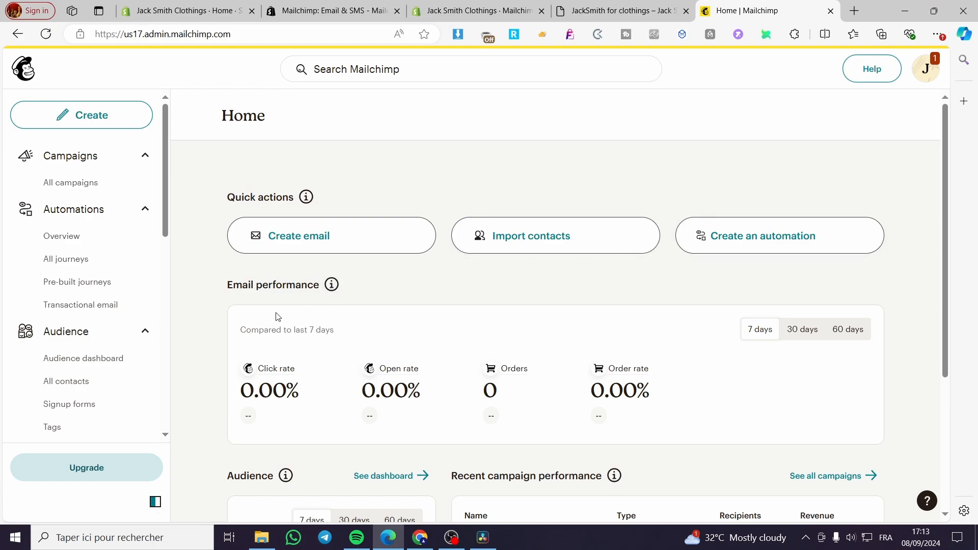
left_click(109, 120)
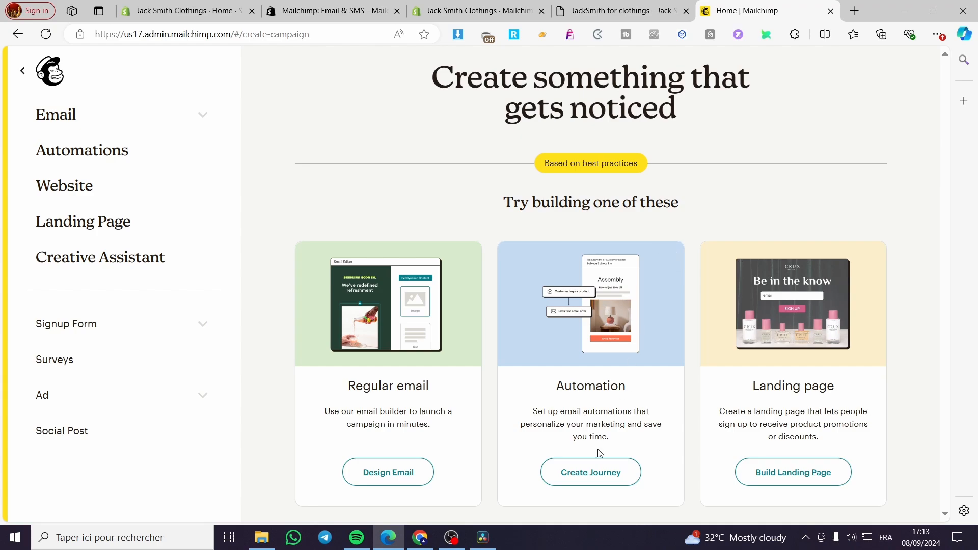
left_click(603, 469)
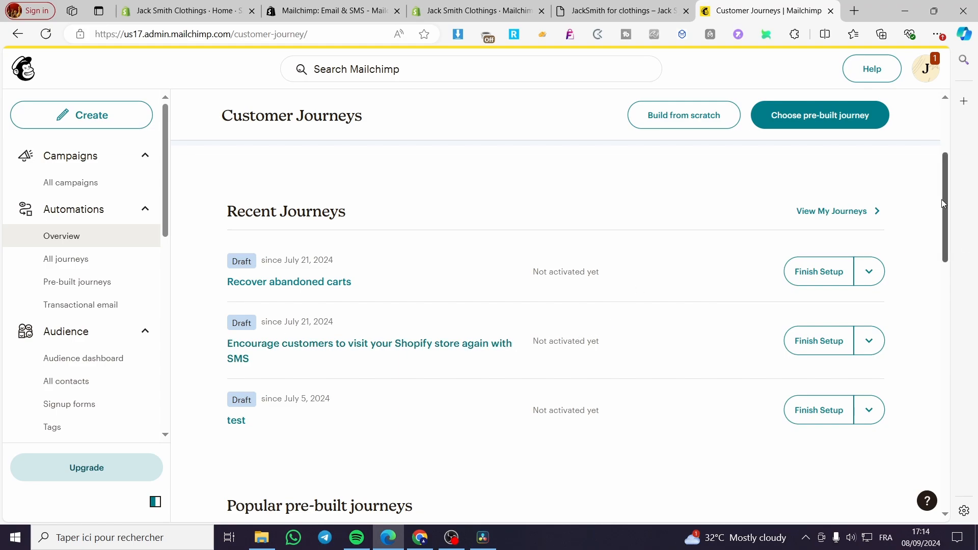
Look through the recent journeys, popular pre-built journeys, and help resources on the Customer Journeys page
scroll(499, 433, "down", 5)
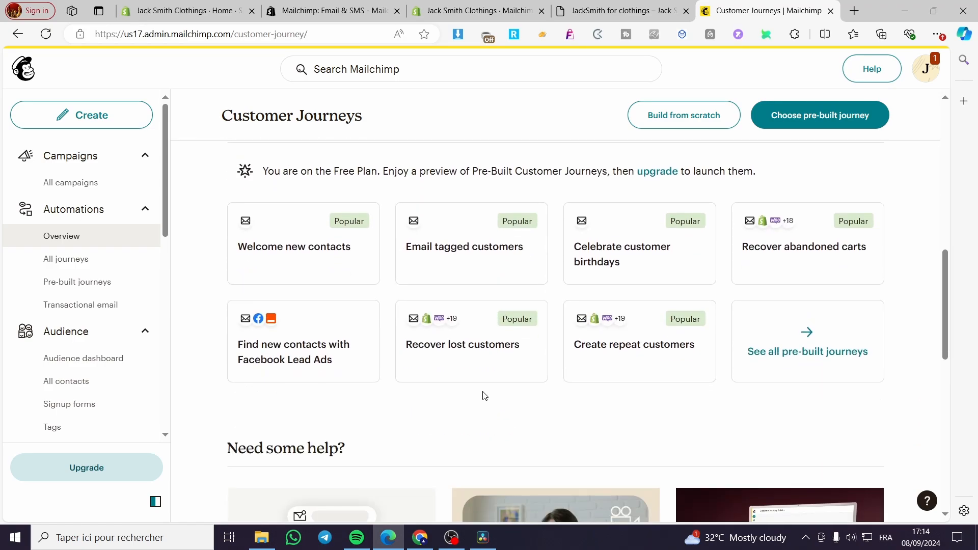
scroll(737, 273, "down", 3)
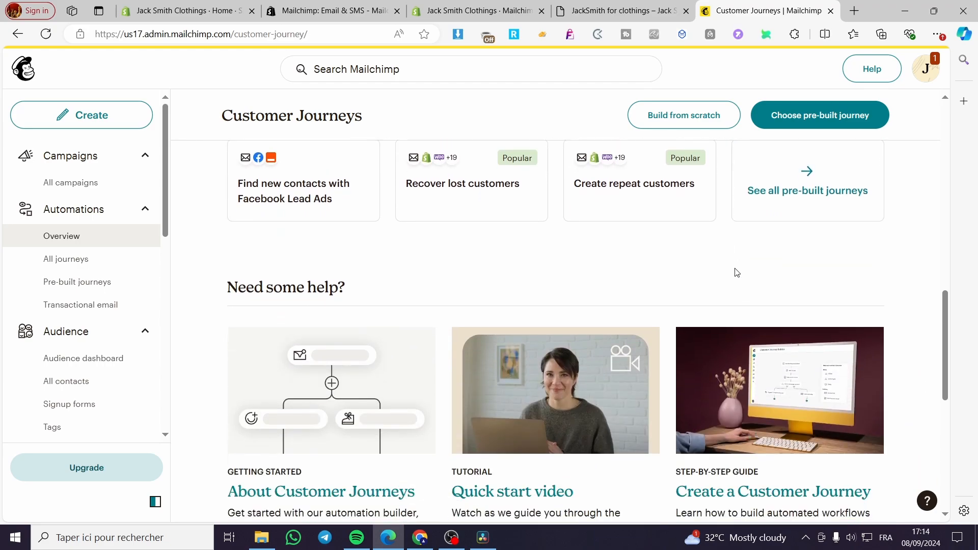
scroll(737, 273, "down", 6)
scroll(437, 343, "up", 12)
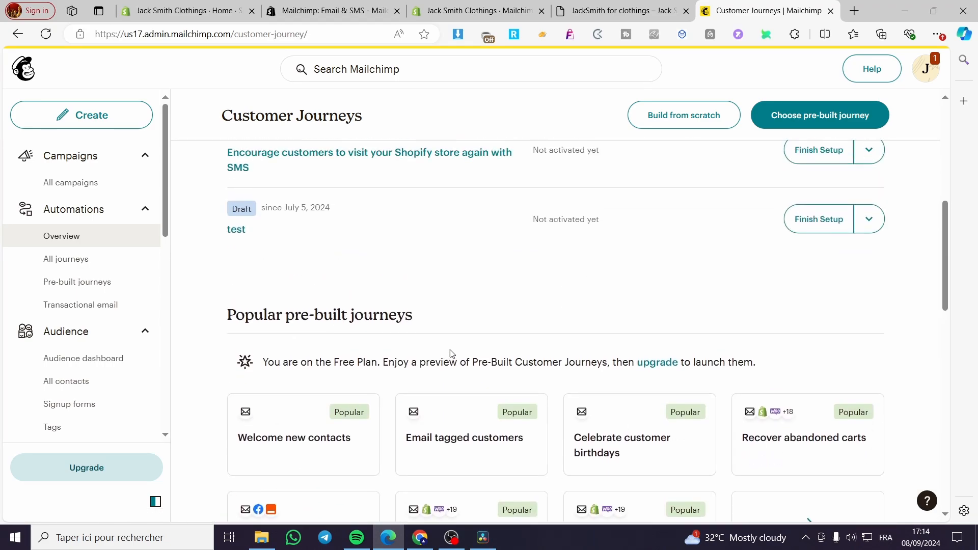
scroll(640, 365, "up", 7)
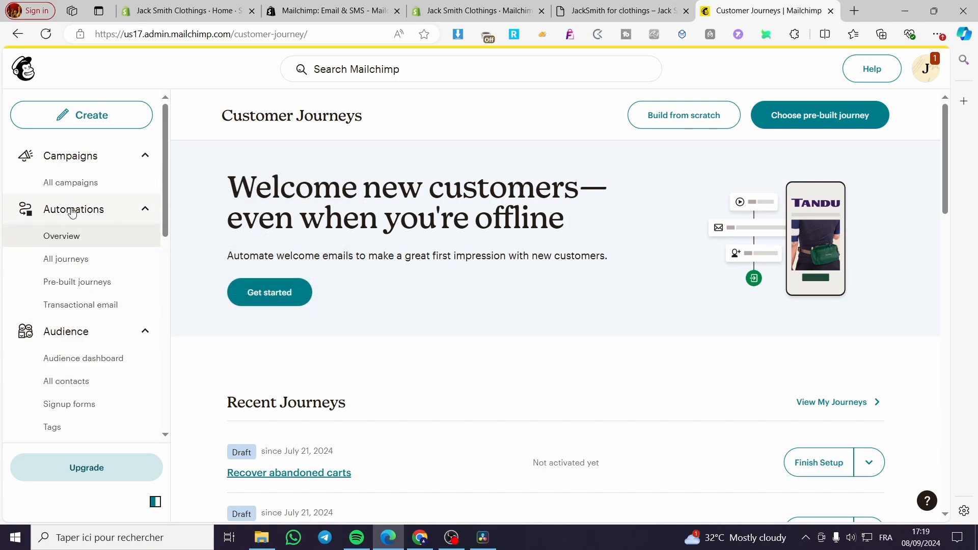
Open the list of all contacts in the audience and look over its columns and entries
scroll(79, 288, "down", 5)
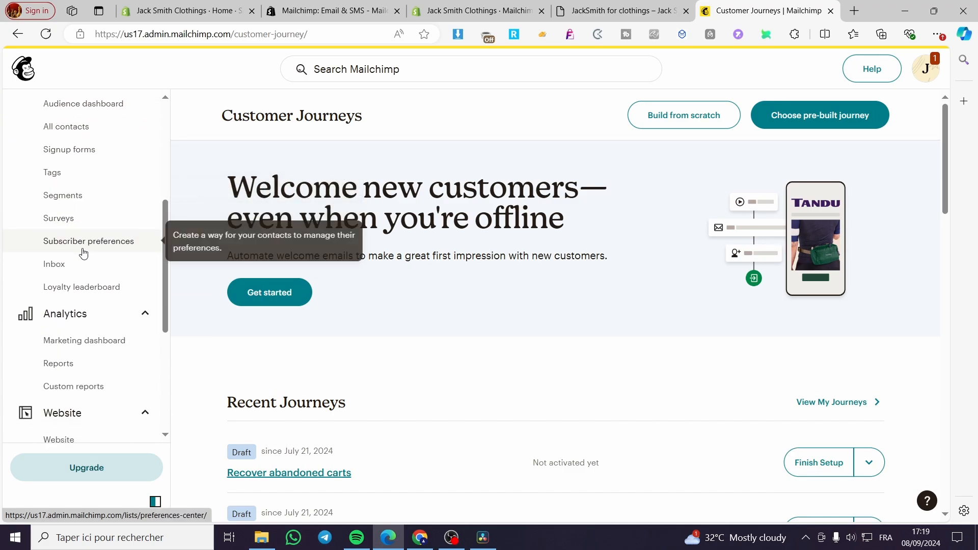
scroll(70, 329, "down", 1)
scroll(81, 329, "up", 5)
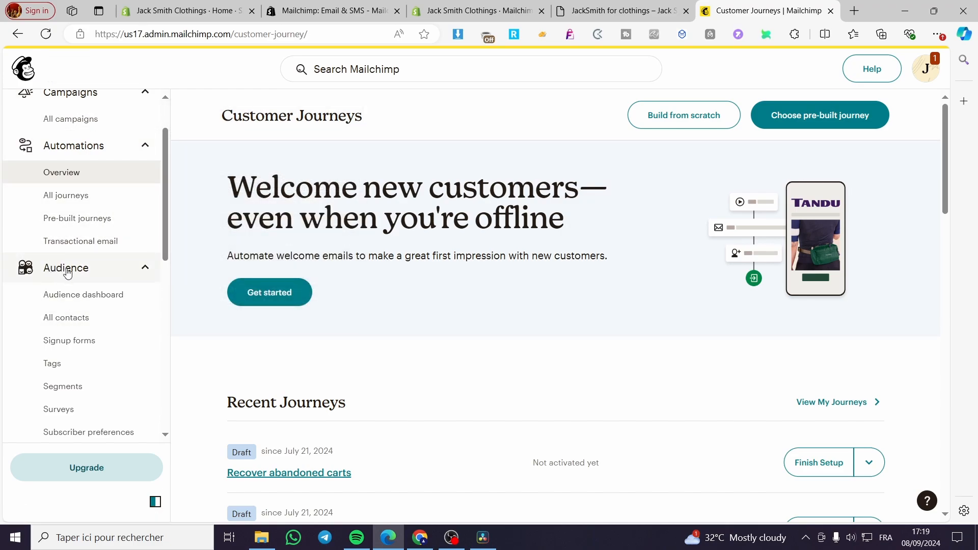
left_click(75, 323)
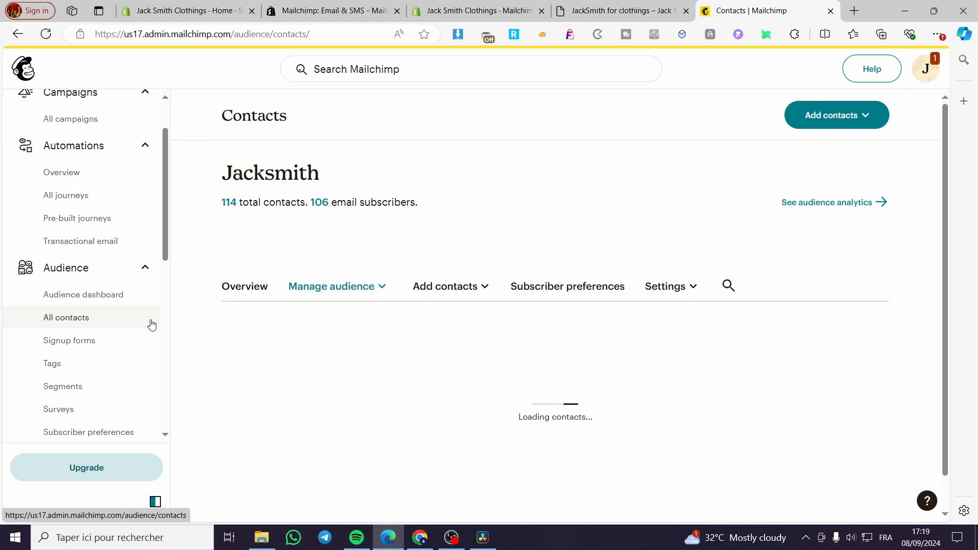
scroll(703, 288, "down", 3)
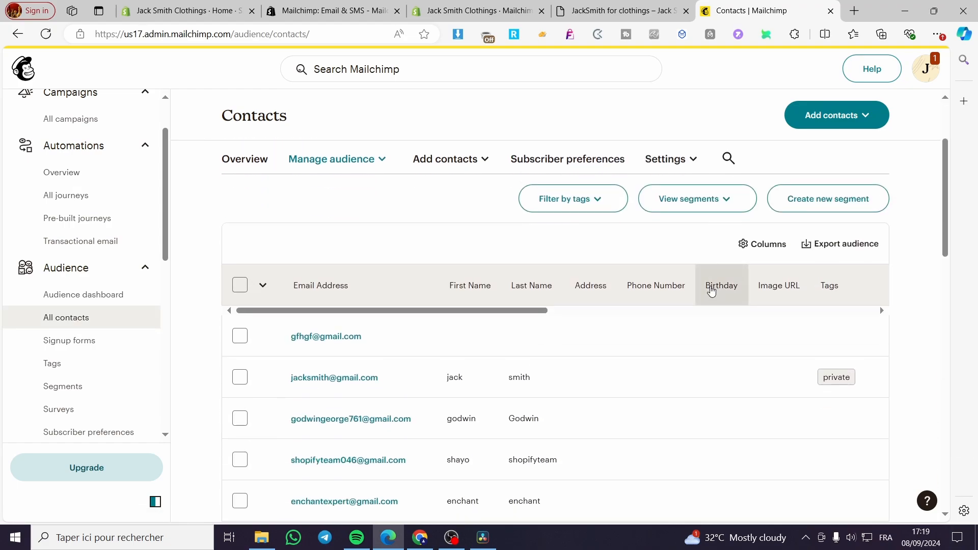
scroll(712, 290, "up", 3)
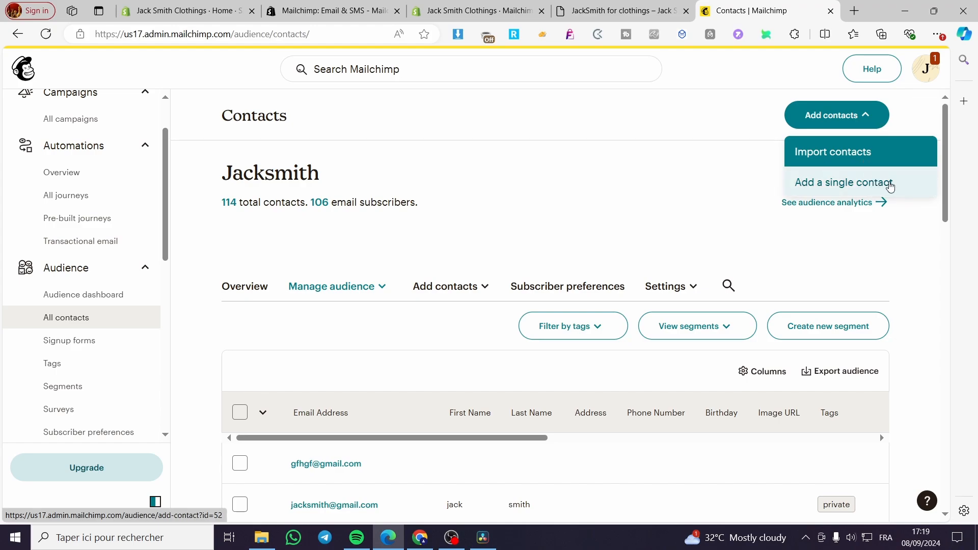
Open the form for adding a single contact and review its contact fields, tags, and marketing permissions
left_click(878, 186)
scroll(724, 310, "down", 3)
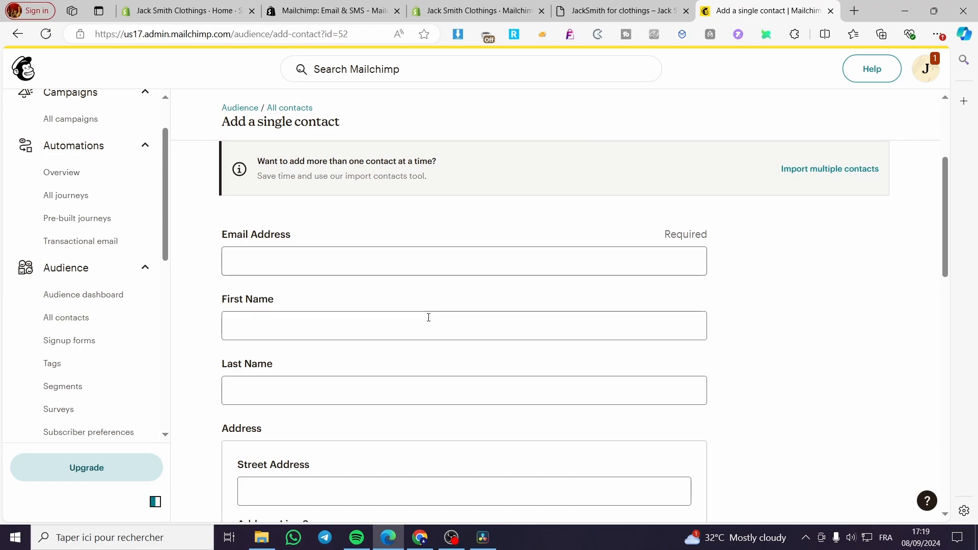
scroll(401, 348, "down", 3)
scroll(401, 346, "down", 6)
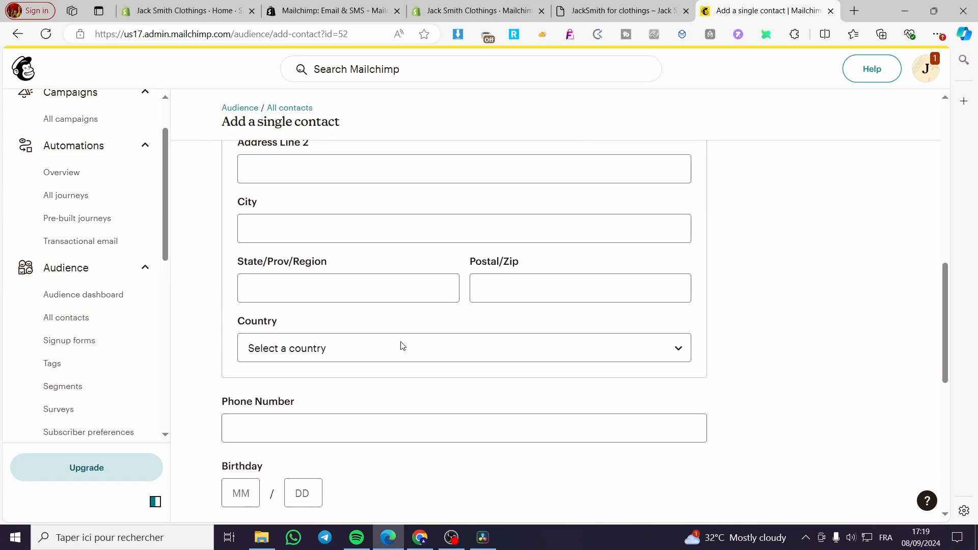
scroll(349, 238, "down", 2)
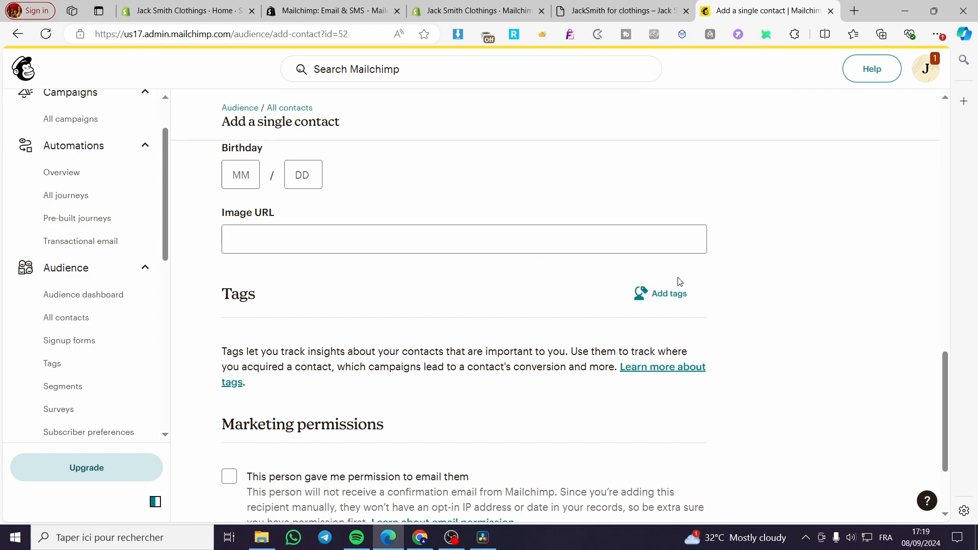
scroll(619, 318, "down", 2)
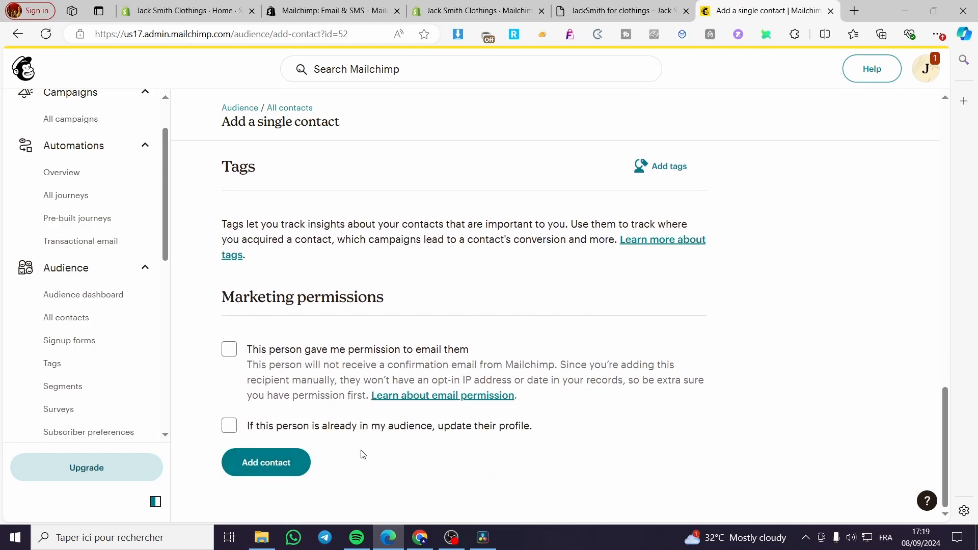
scroll(264, 256, "up", 15)
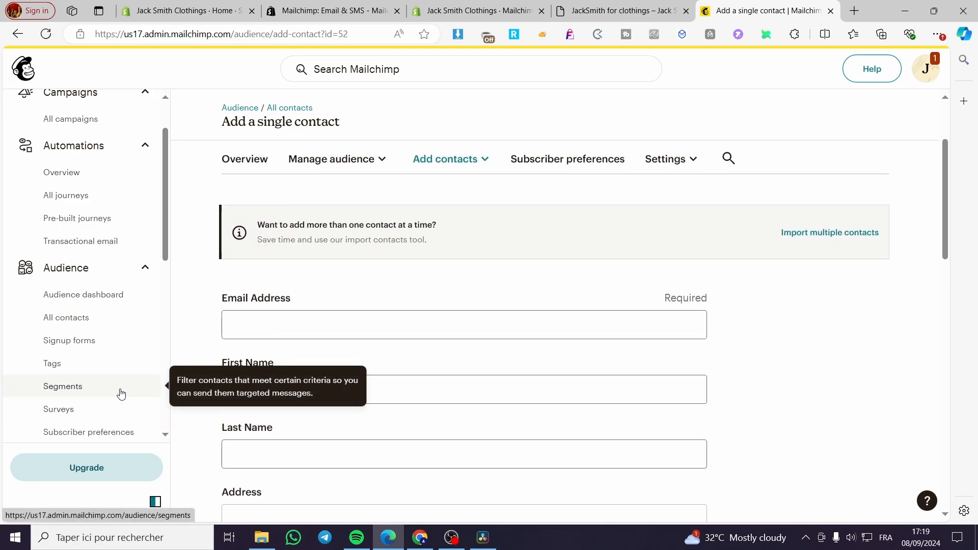
Check the options available for managing the audience, without choosing any
scroll(112, 255, "up", 2)
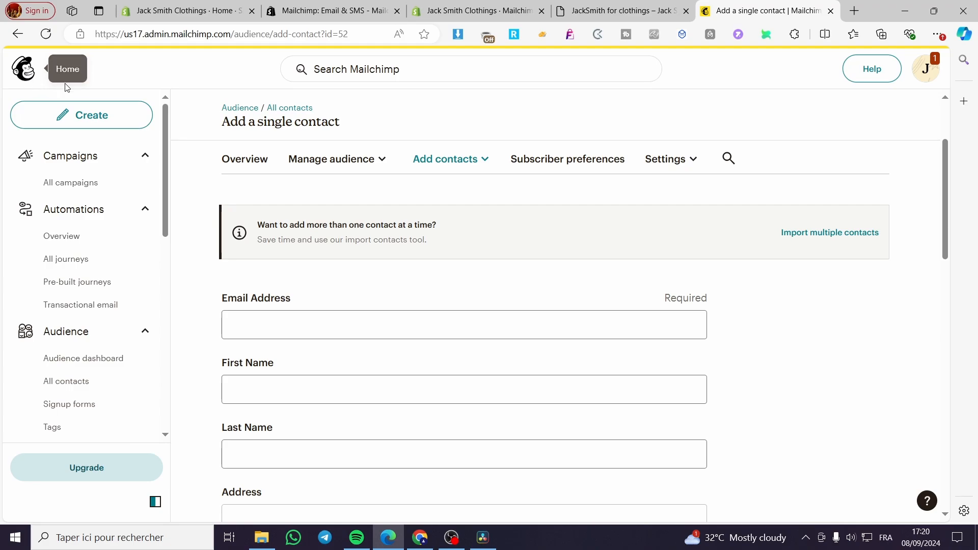
left_click(328, 165)
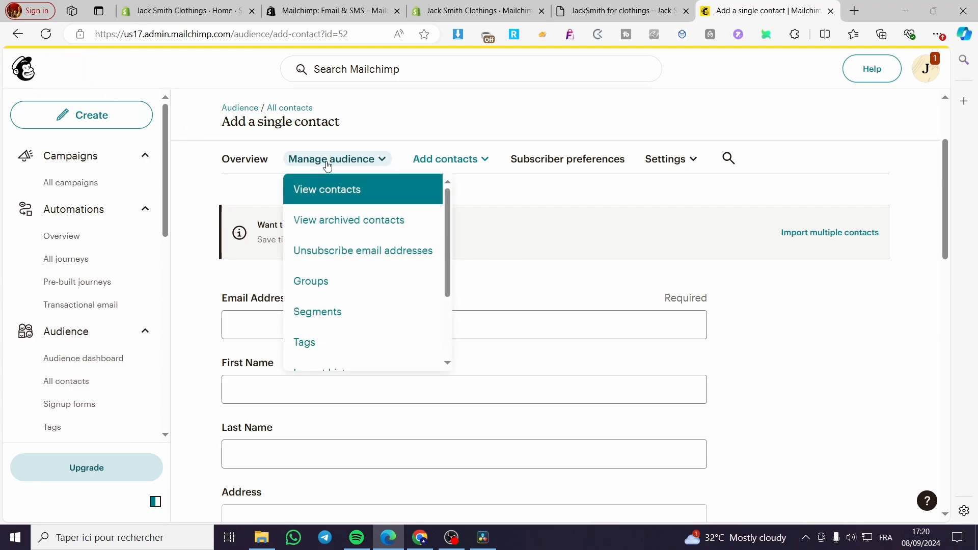
left_click(328, 164)
Open the Marketing dashboard, dismiss its sample data introduction and upgrade banner, and review the performance metrics and click rate chart
scroll(94, 342, "down", 3)
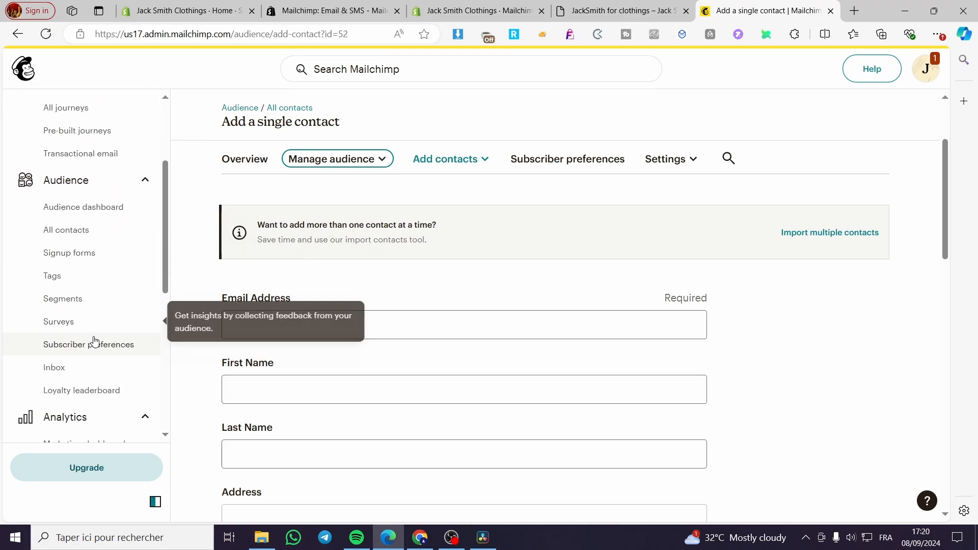
scroll(94, 341, "down", 2)
left_click(97, 349)
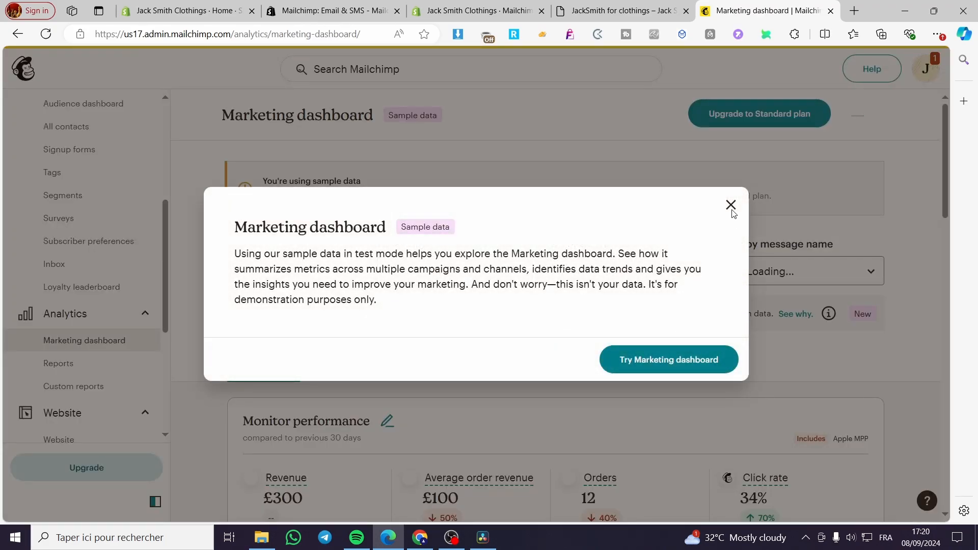
left_click(732, 206)
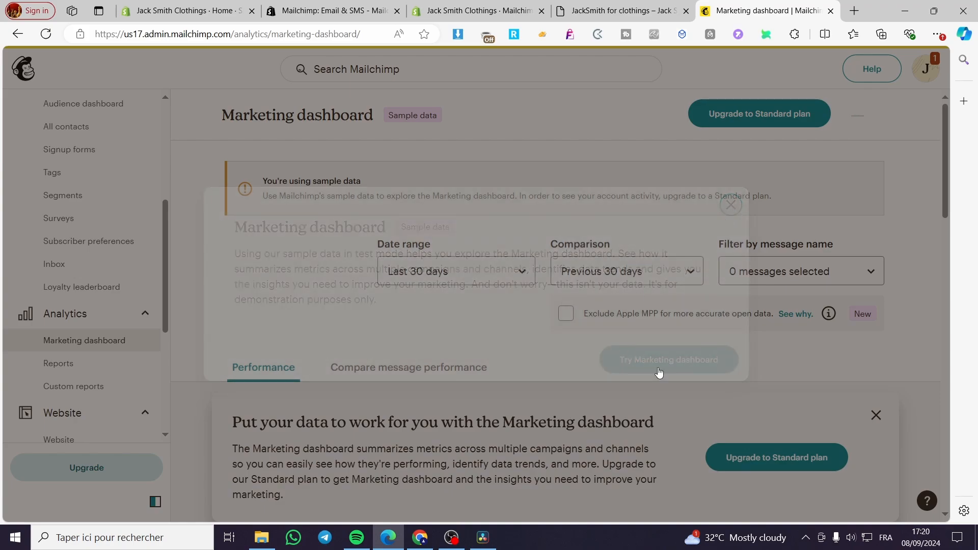
left_click(877, 415)
scroll(548, 383, "down", 4)
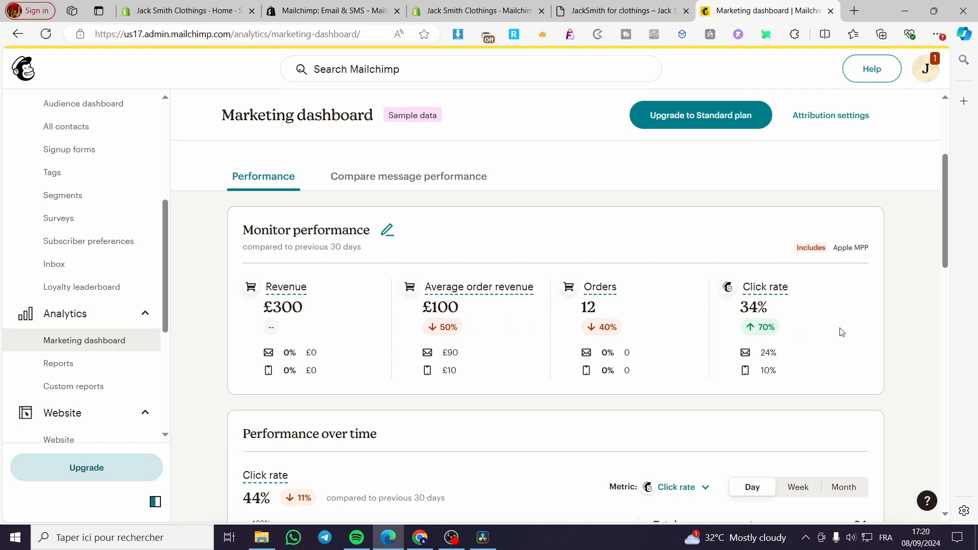
scroll(884, 323, "down", 5)
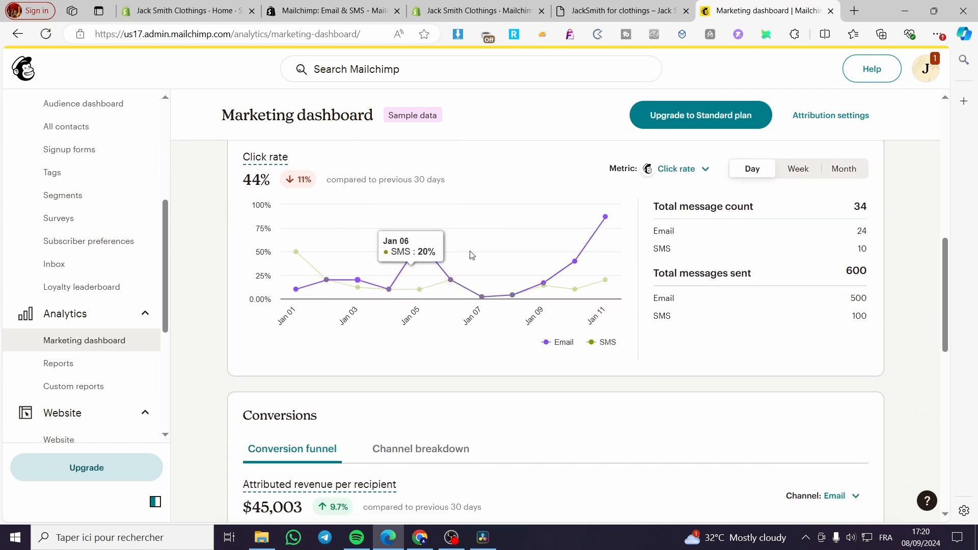
Review the Marketing dashboard's date range and comparison filters, and look through the Website, Content, and Integrations sections of the navigation
scroll(816, 380, "up", 6)
scroll(658, 360, "up", 3)
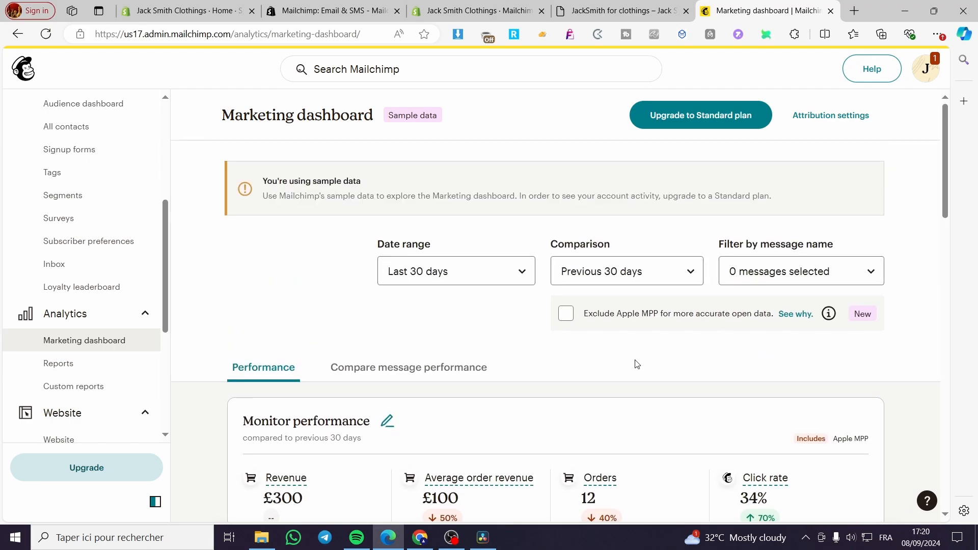
scroll(120, 357, "down", 4)
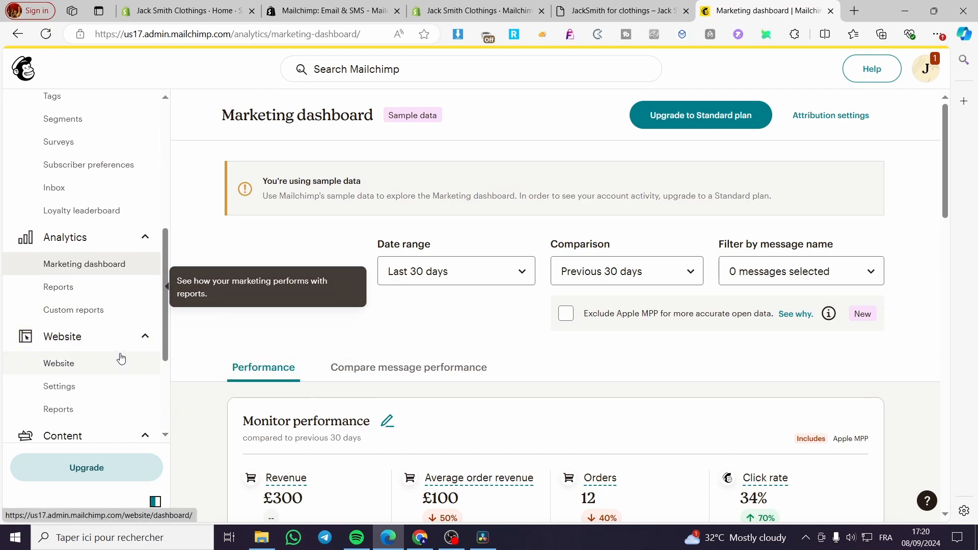
scroll(125, 334, "down", 1)
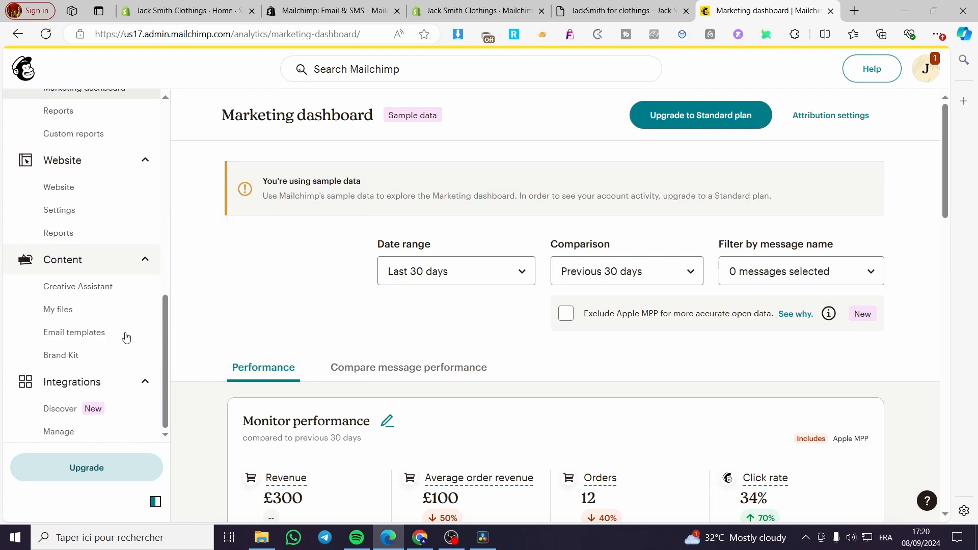
scroll(110, 357, "up", 3)
scroll(110, 362, "up", 8)
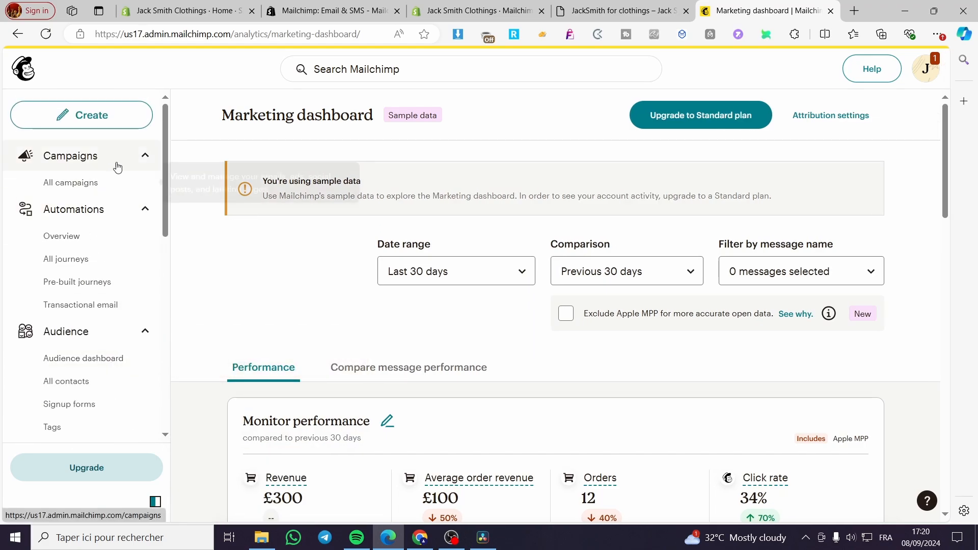
Create a new regular email campaign, check its draft settings, and start designing the email's content
left_click(104, 122)
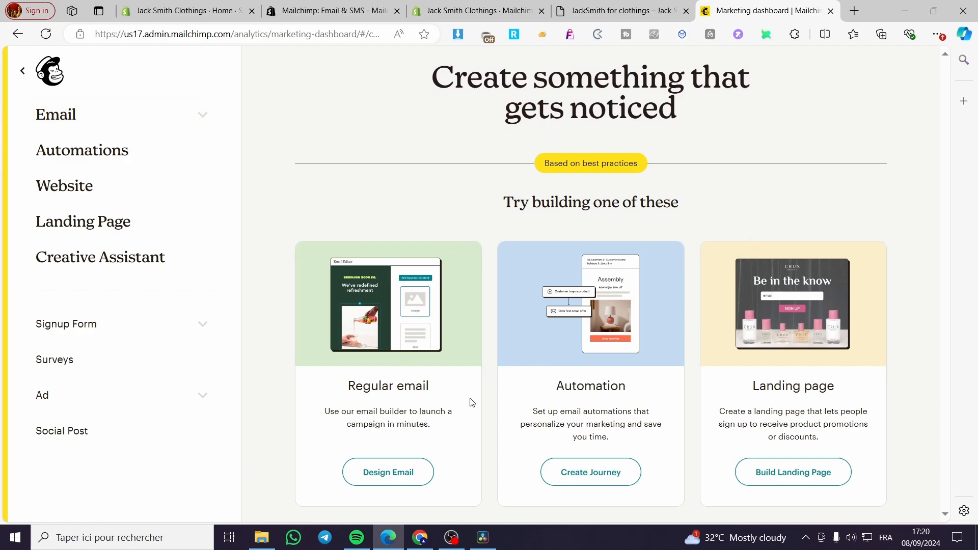
left_click(419, 478)
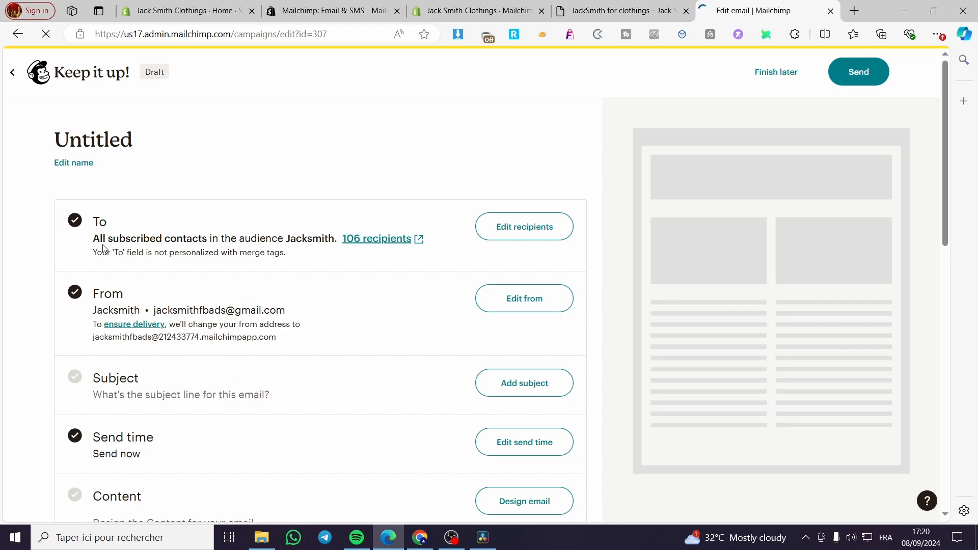
scroll(179, 298, "down", 3)
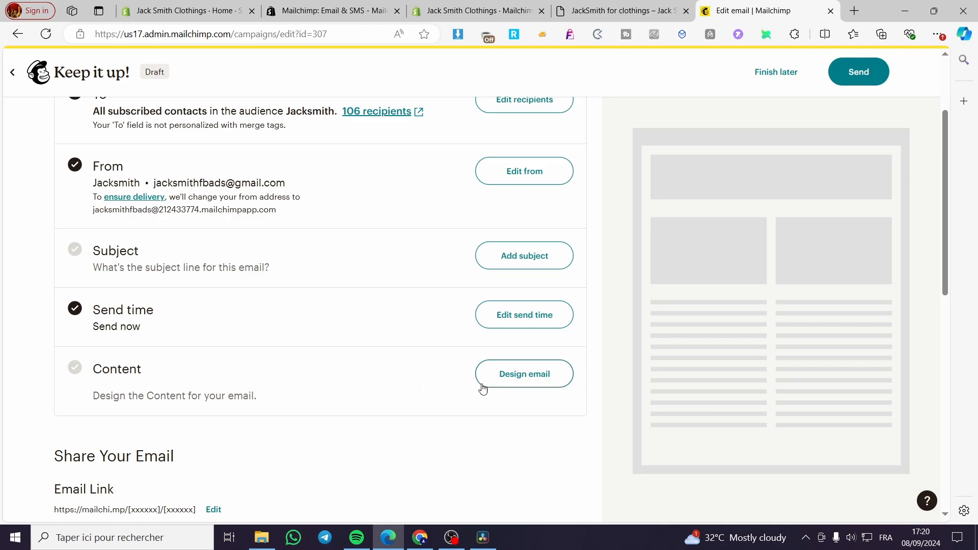
left_click(535, 390)
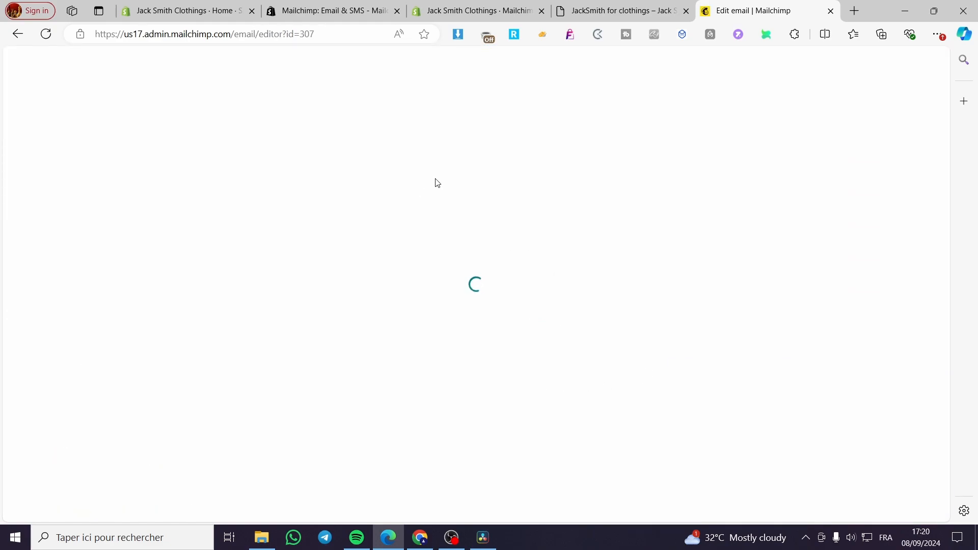